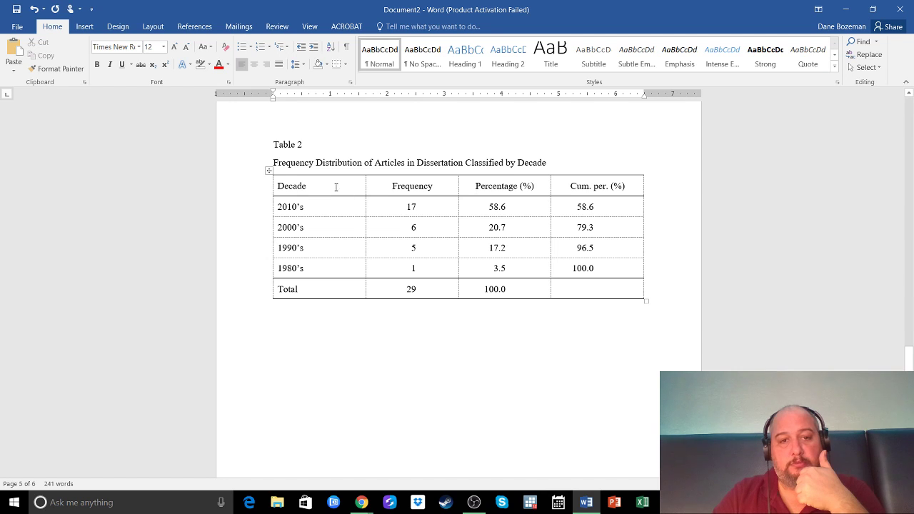
pyautogui.moveTo(604, 185); pyautogui.dragTo(348, 190)
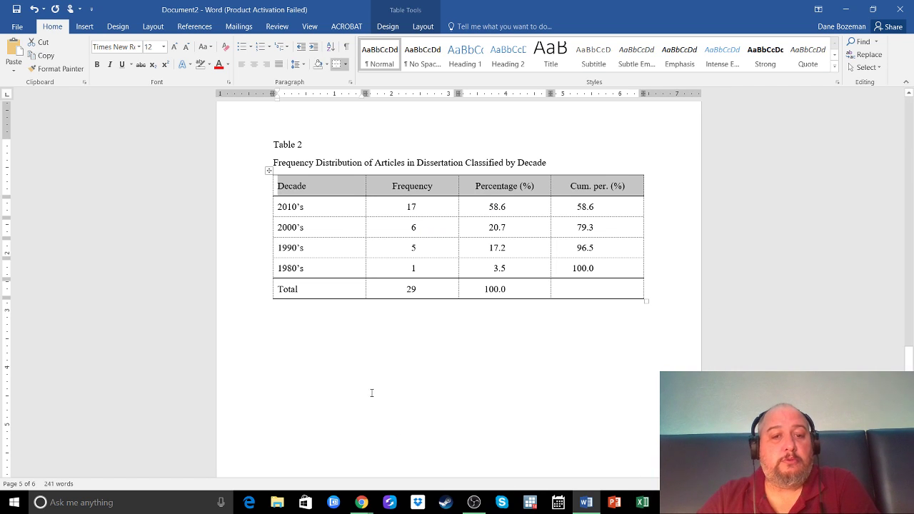
pyautogui.moveTo(342, 295); pyautogui.dragTo(571, 279)
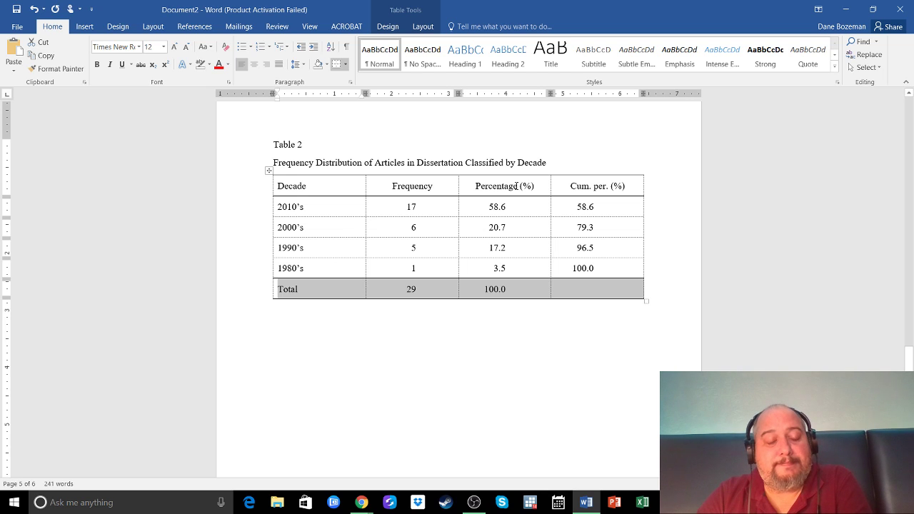
# Shorten the third column heading of the decade frequency table to "Percent (%)"
pyautogui.click(516, 185)
pyautogui.press('BackSpace')
pyautogui.press('BackSpace')
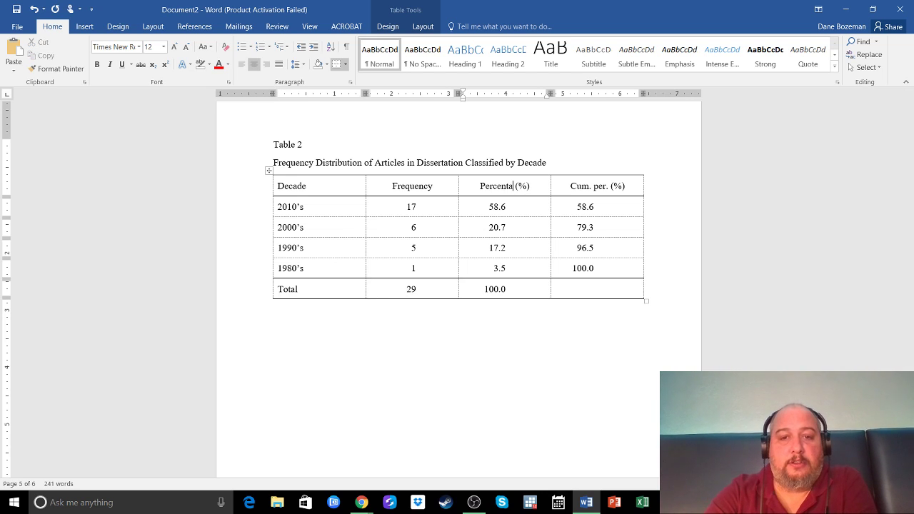
pyautogui.press('BackSpace')
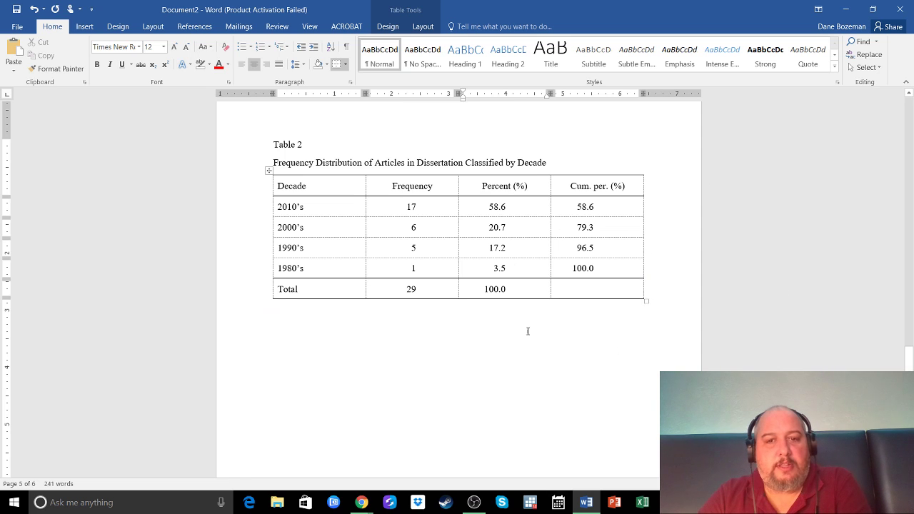
# Enter the table number "Table 2" and the caption "This is the title" on separate lines of the blank last page
pyautogui.scroll(-1, 536, 329)
pyautogui.scroll(-10, 536, 329)
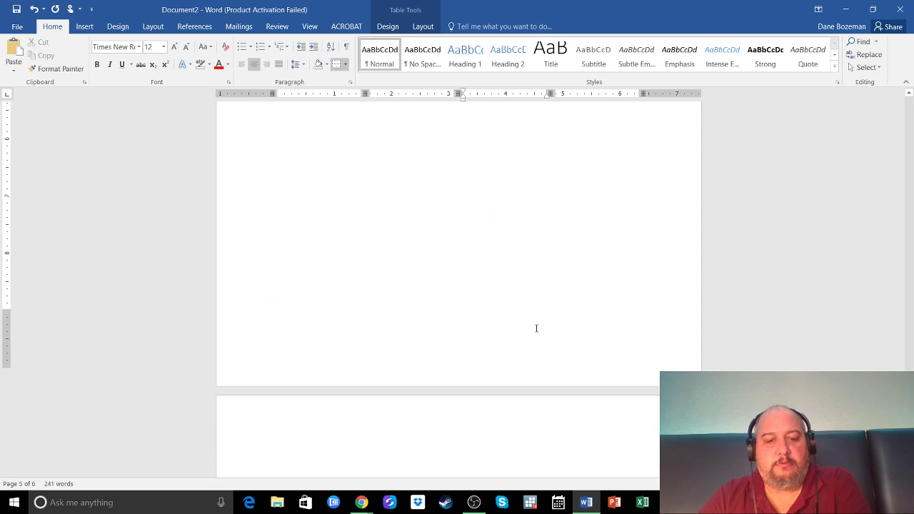
pyautogui.click(509, 356)
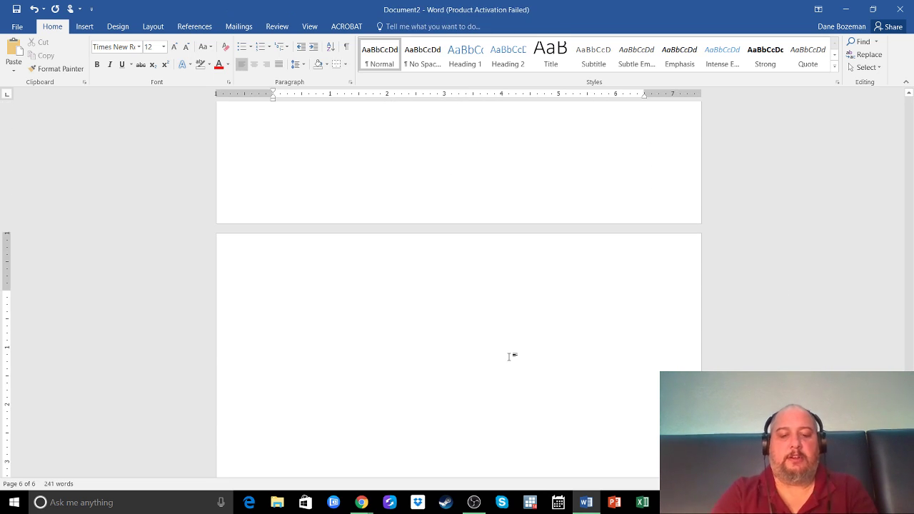
pyautogui.write('Table 2')
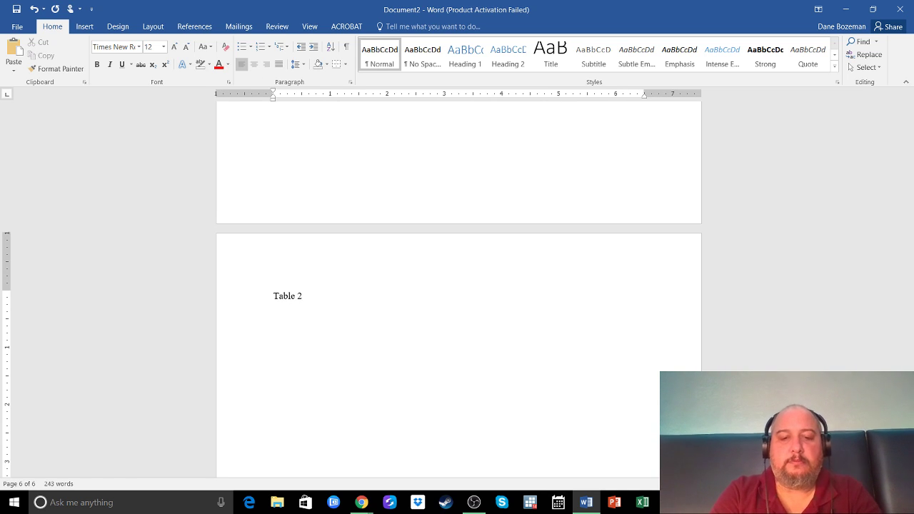
pyautogui.press('Return')
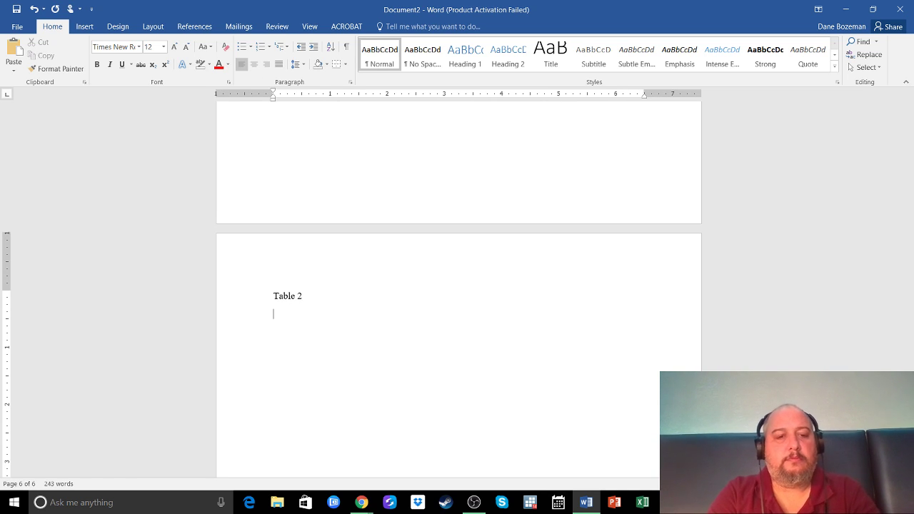
pyautogui.write('This is the')
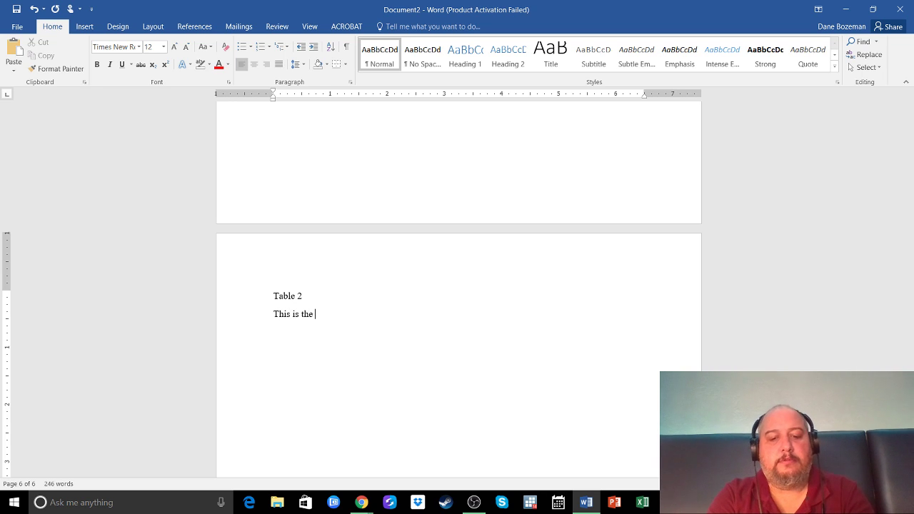
pyautogui.write(' title')
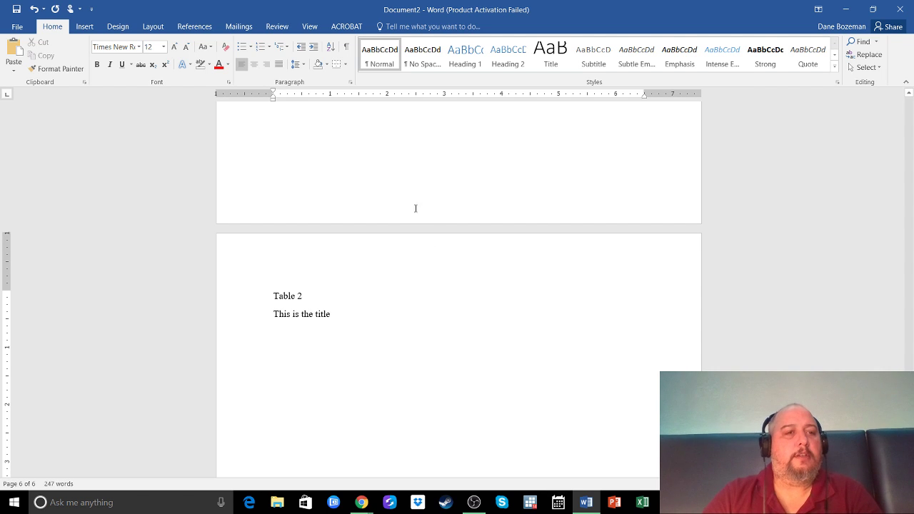
# Insert a table with 4 columns and 6 rows on the line below the caption "This is the title"
pyautogui.click(85, 29)
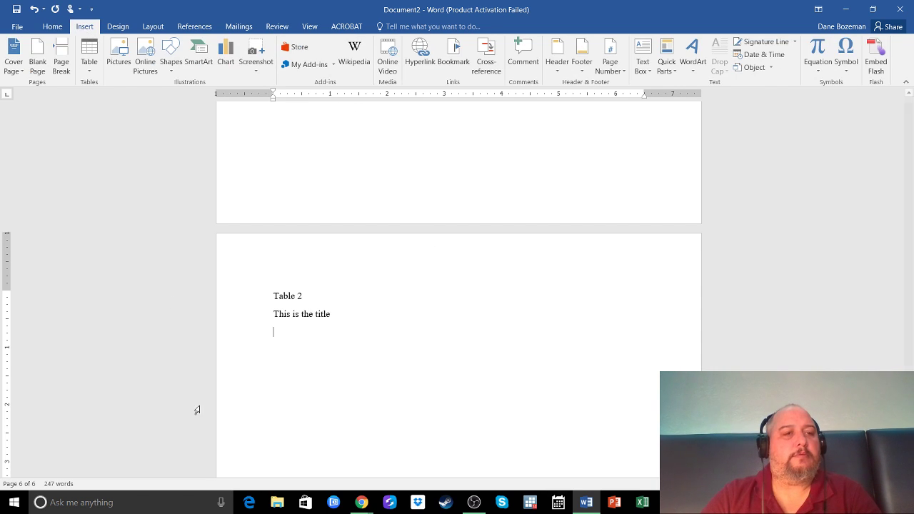
pyautogui.click(84, 60)
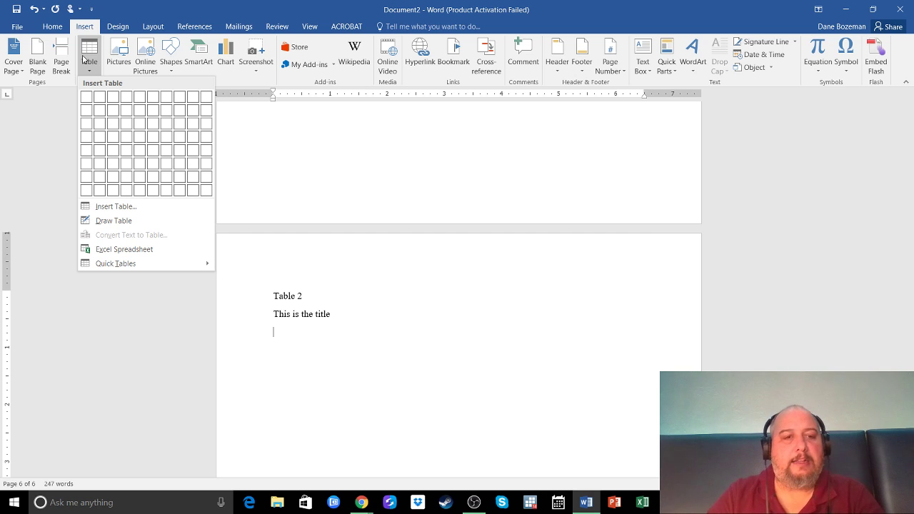
pyautogui.click(107, 207)
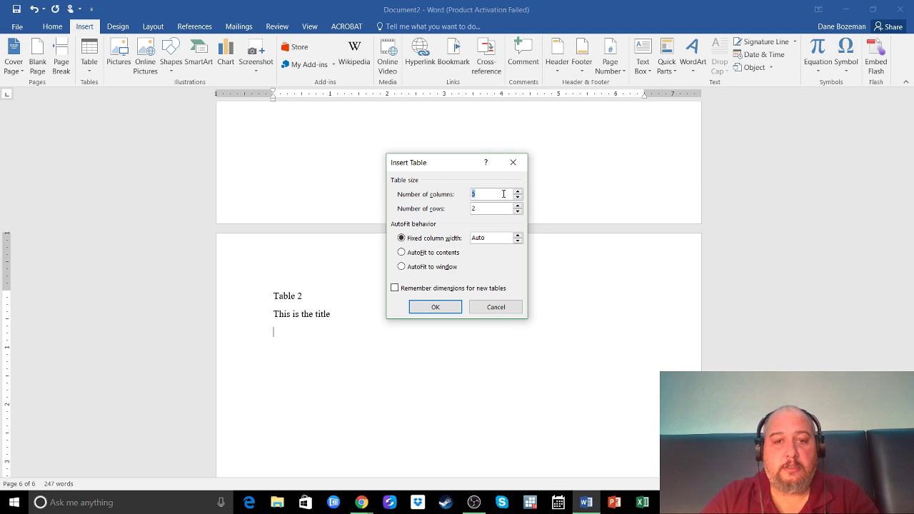
pyautogui.write('4')
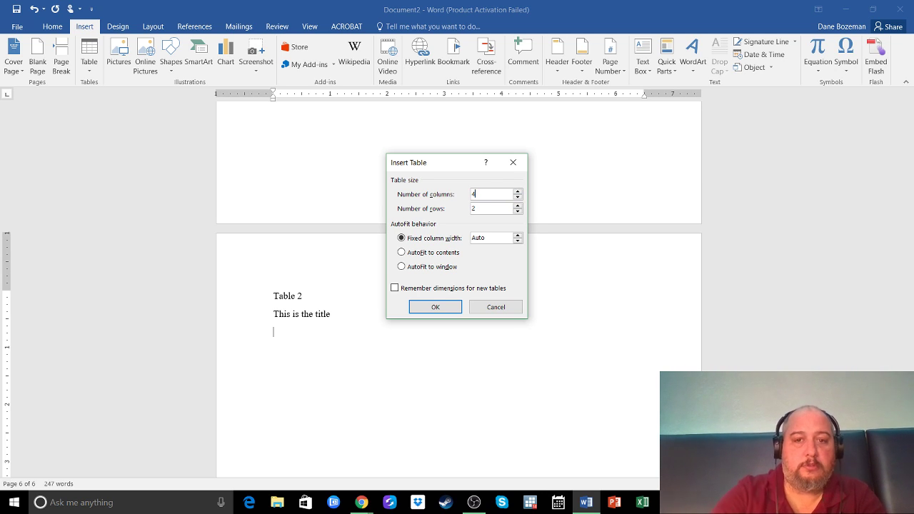
pyautogui.write('6')
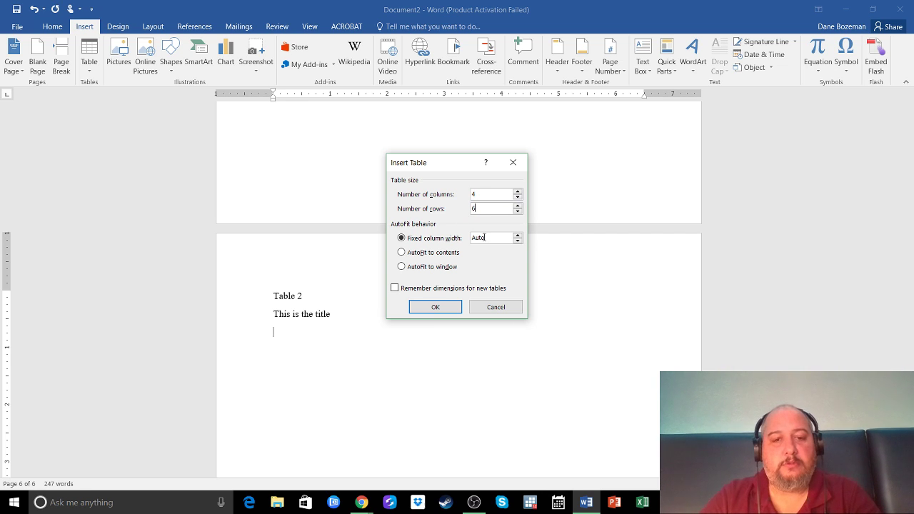
pyautogui.click(433, 308)
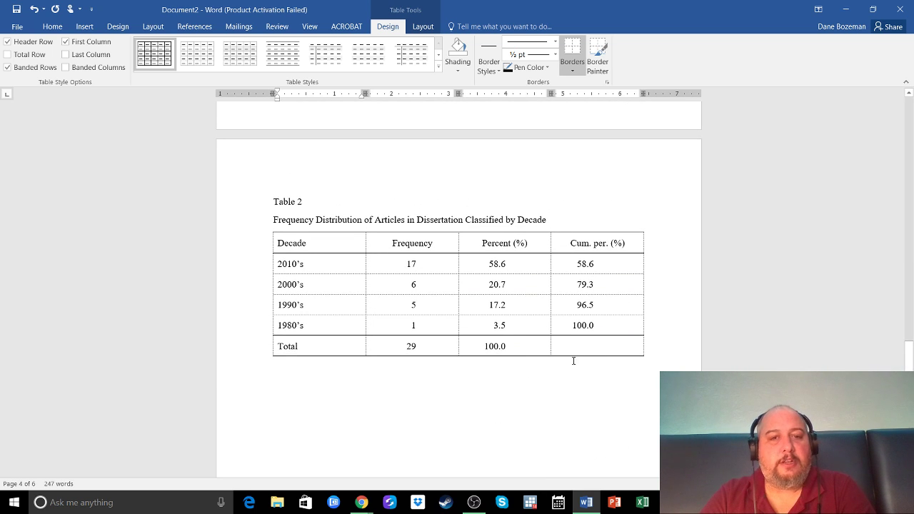
# Remove all borders from the entire new table below "This is the title"
pyautogui.scroll(-15, 573, 362)
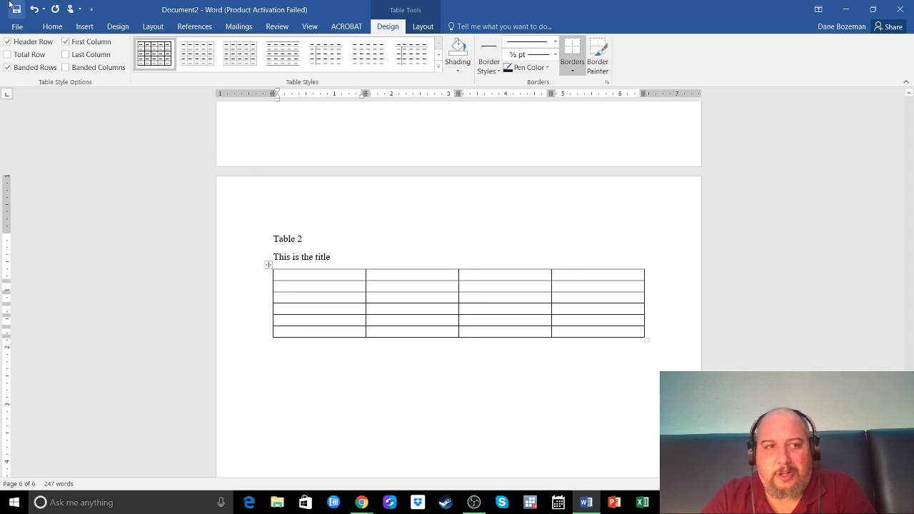
pyautogui.click(49, 27)
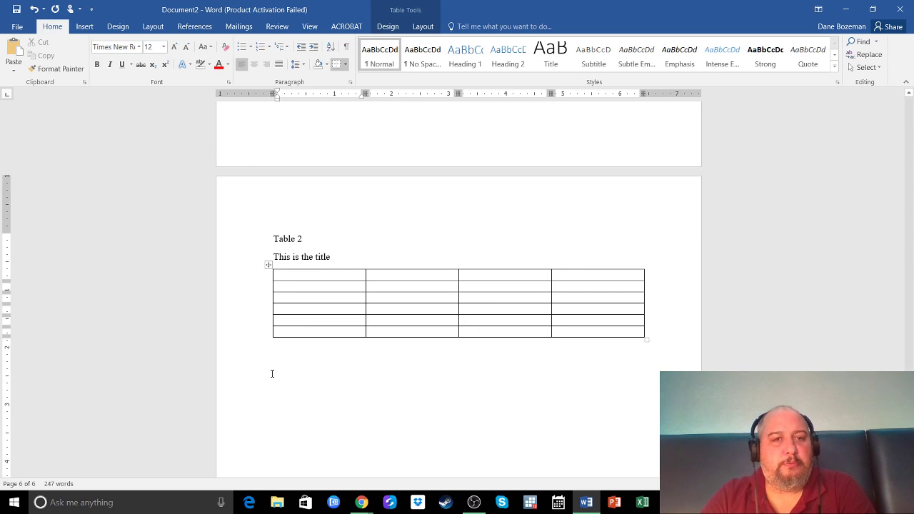
pyautogui.click(269, 265)
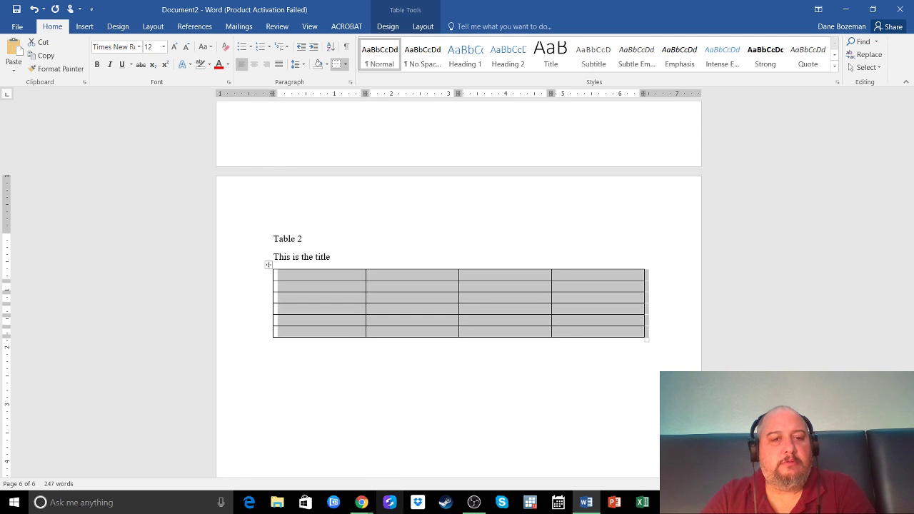
pyautogui.click(346, 64)
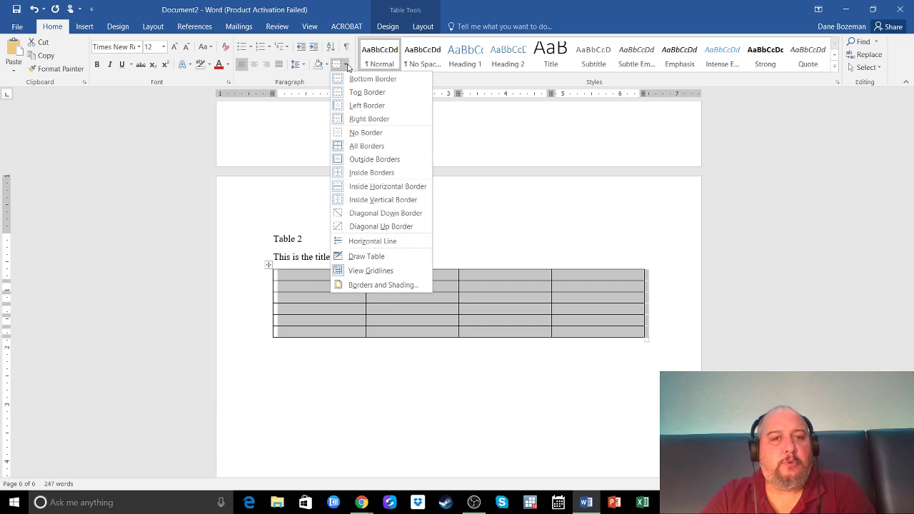
pyautogui.click(364, 133)
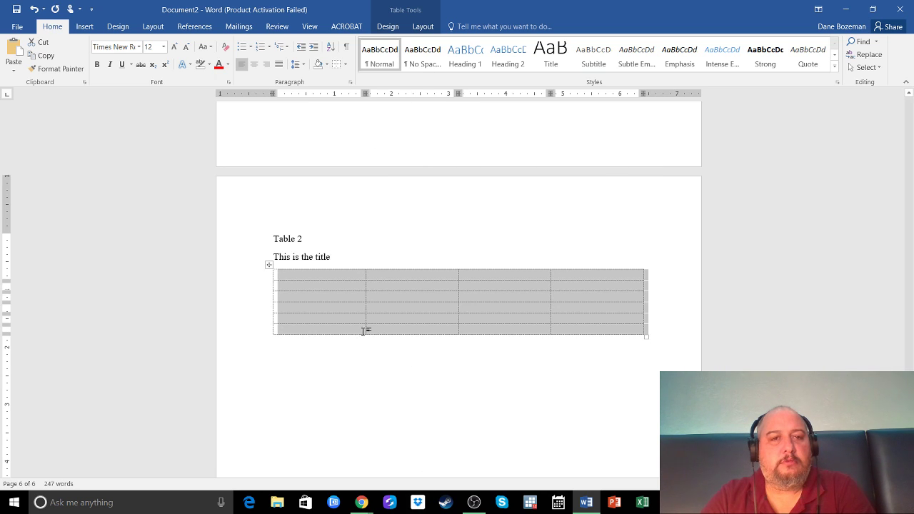
# Set the paragraph spacing of the whole new table to 6 pt before and 6 pt after
pyautogui.click(304, 66)
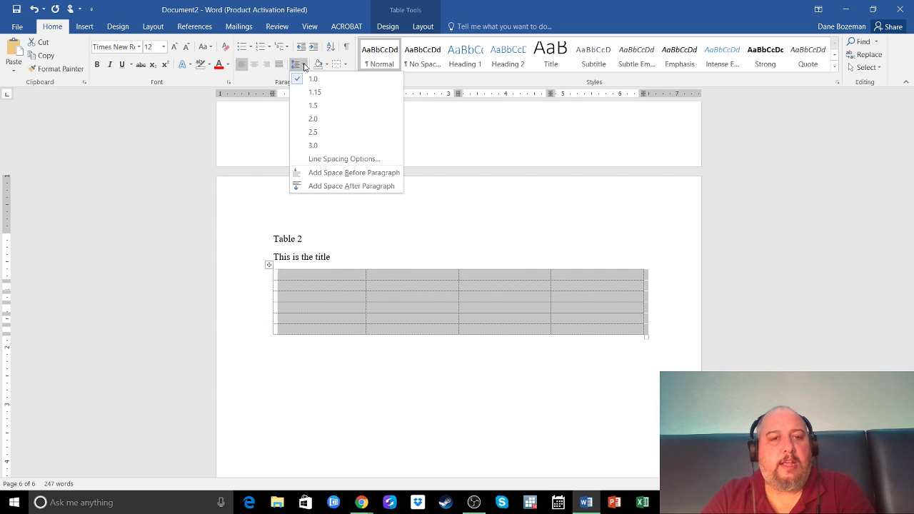
pyautogui.click(328, 159)
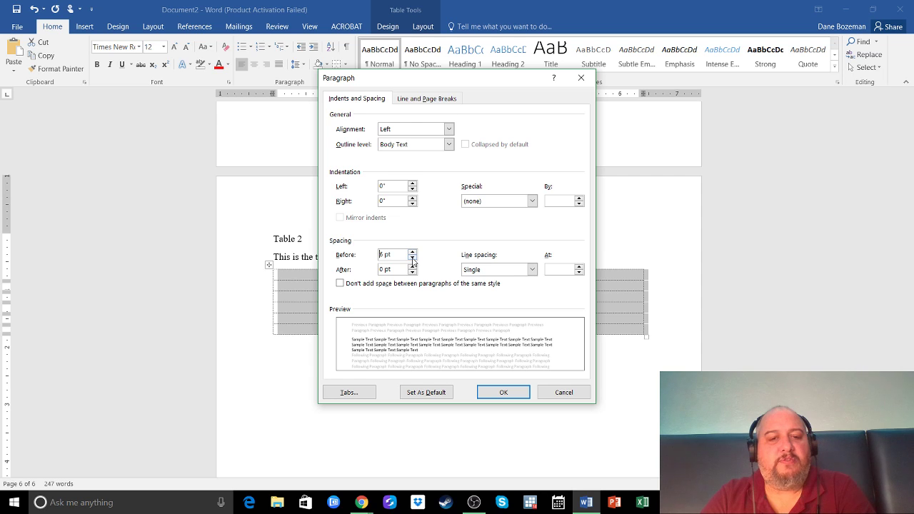
pyautogui.click(412, 267)
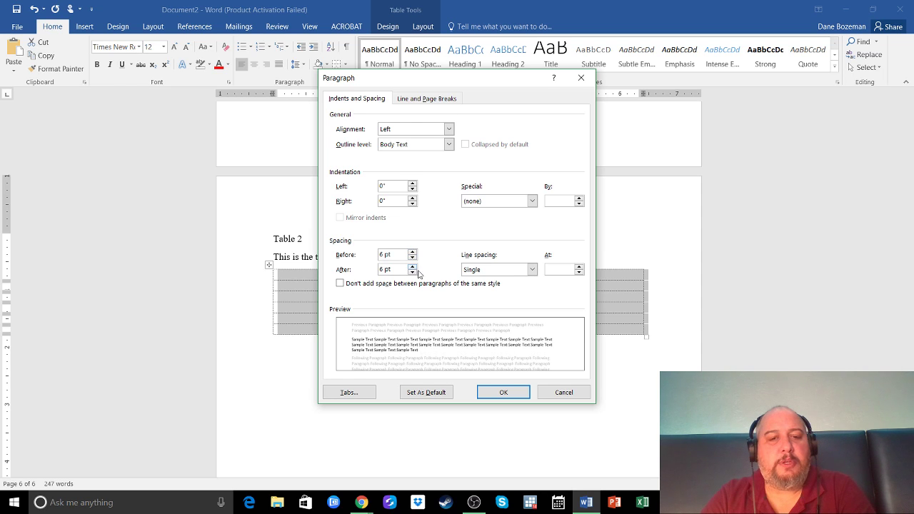
pyautogui.click(516, 394)
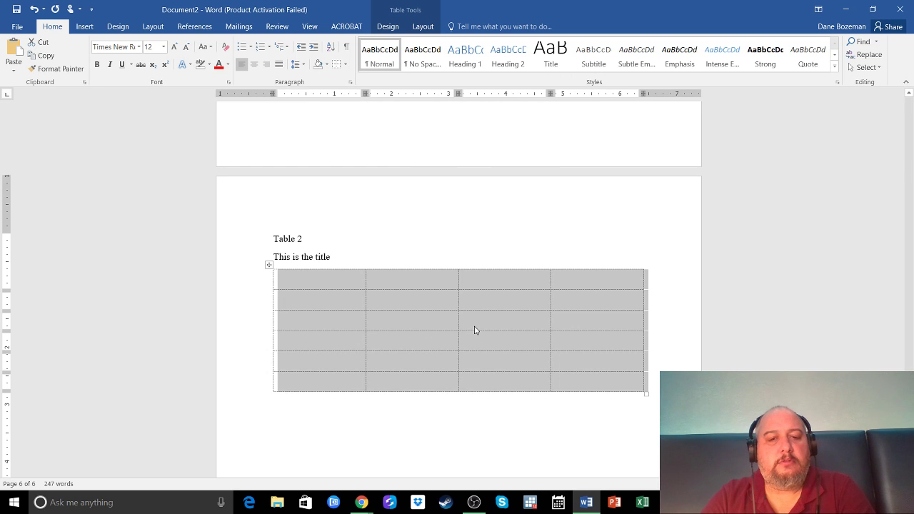
pyautogui.click(464, 322)
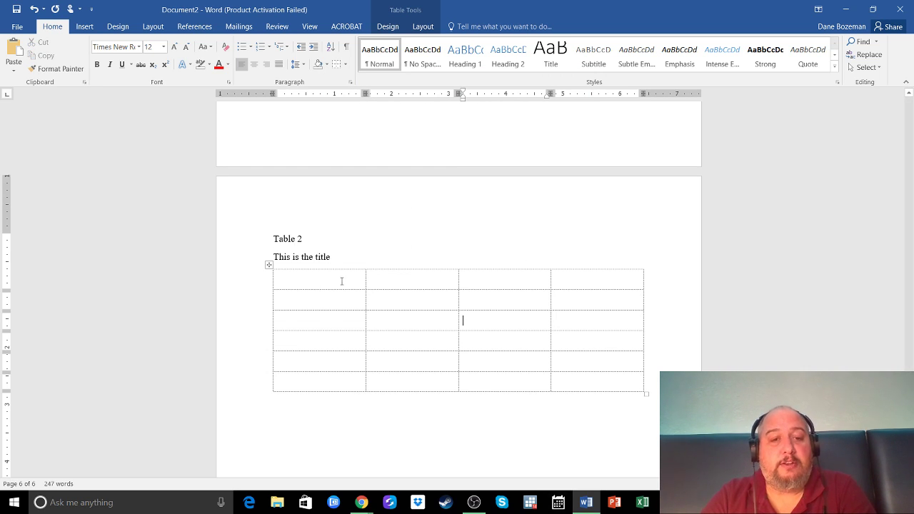
# Add bottom and top borders to the first row of the new table
pyautogui.moveTo(341, 279); pyautogui.dragTo(582, 287)
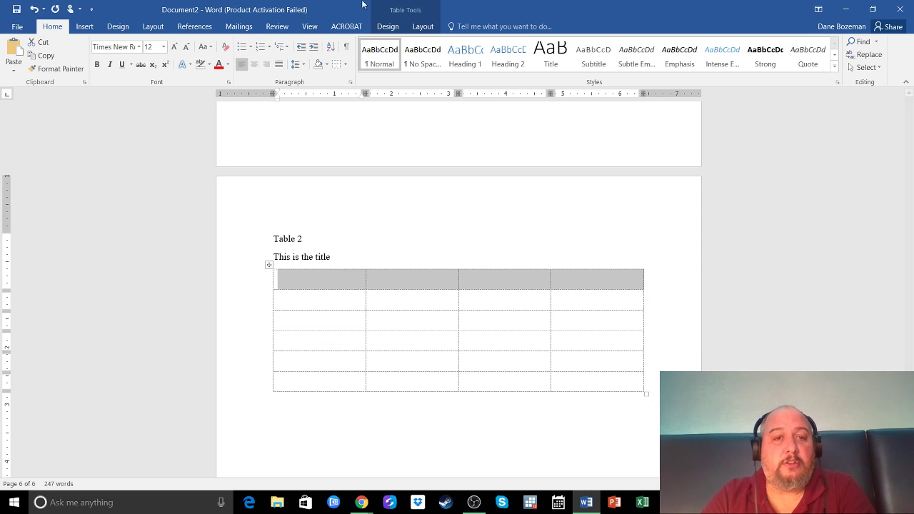
pyautogui.click(345, 64)
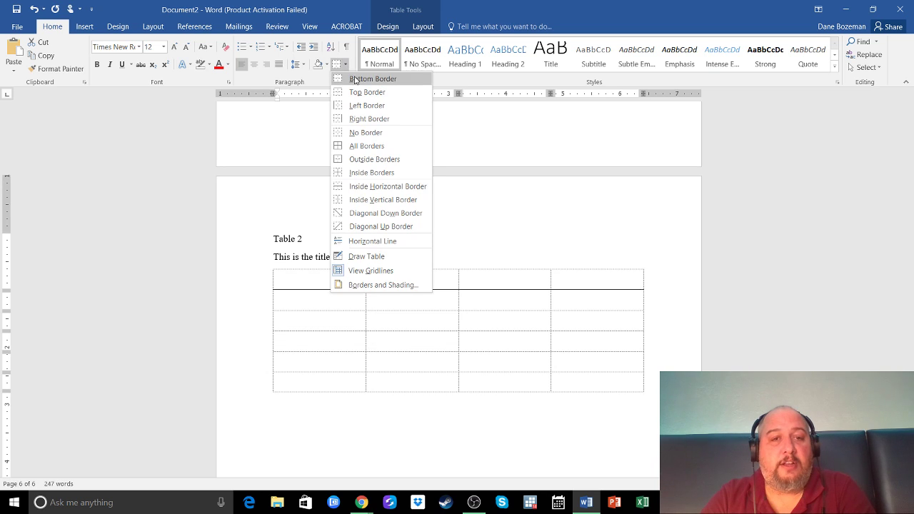
pyautogui.click(346, 65)
pyautogui.click(345, 64)
pyautogui.click(359, 93)
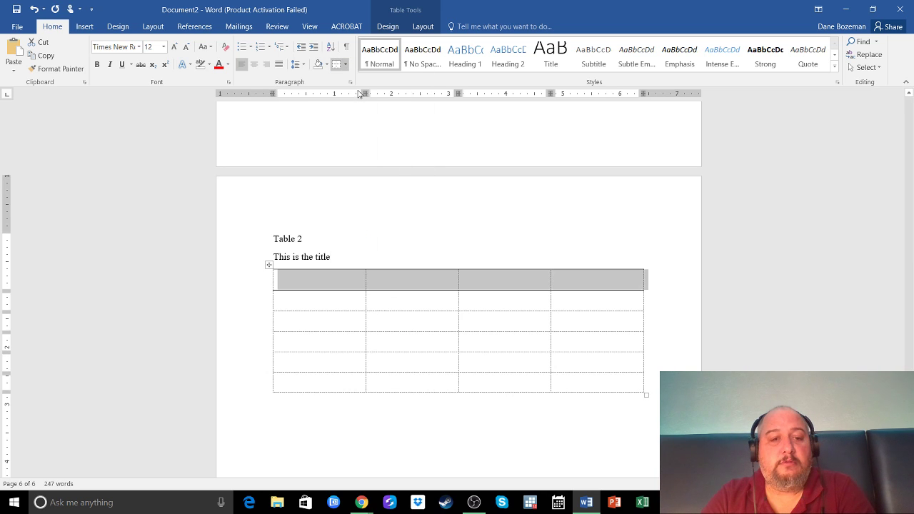
# Add top and bottom borders to the last row of the new table and deselect the row
pyautogui.moveTo(346, 379); pyautogui.dragTo(539, 469)
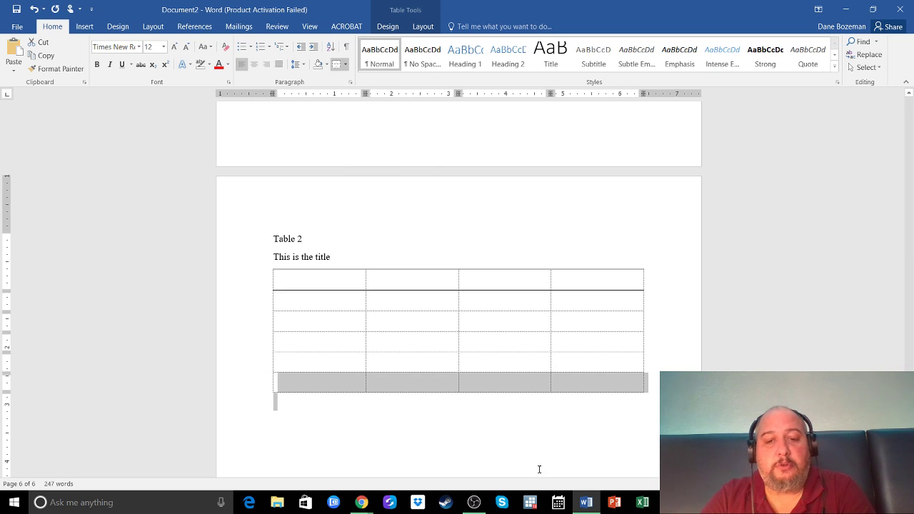
pyautogui.moveTo(594, 404); pyautogui.dragTo(598, 383)
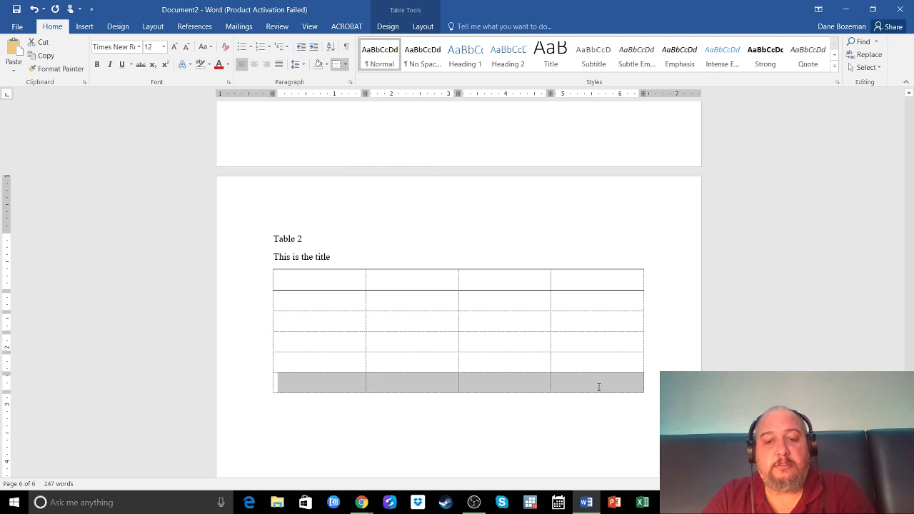
pyautogui.click(335, 65)
pyautogui.click(345, 65)
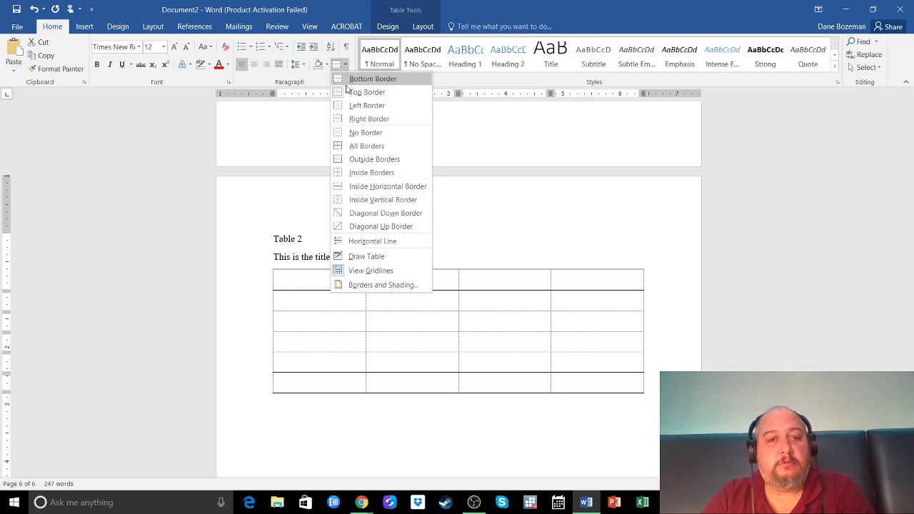
pyautogui.click(345, 83)
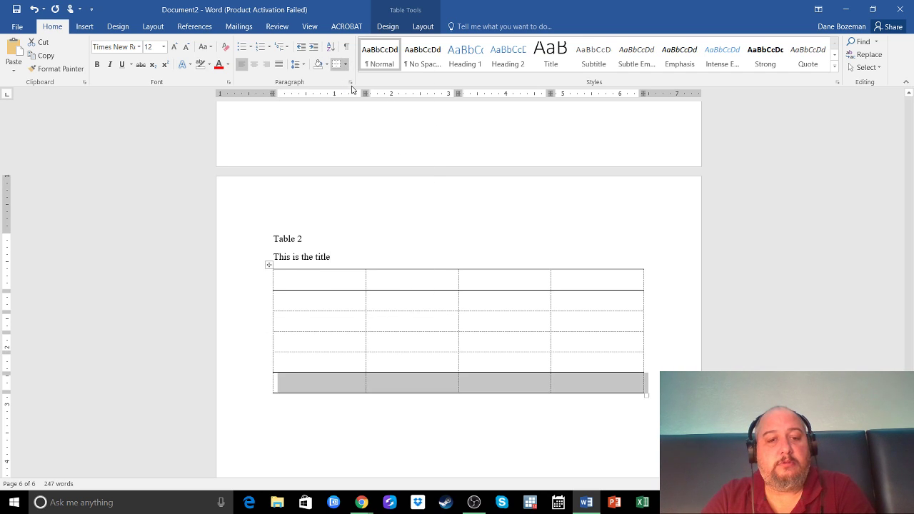
pyautogui.click(404, 300)
# Check the sample decade table and enter the heading "Decade" in the new table's first header cell
pyautogui.scroll(10, 498, 431)
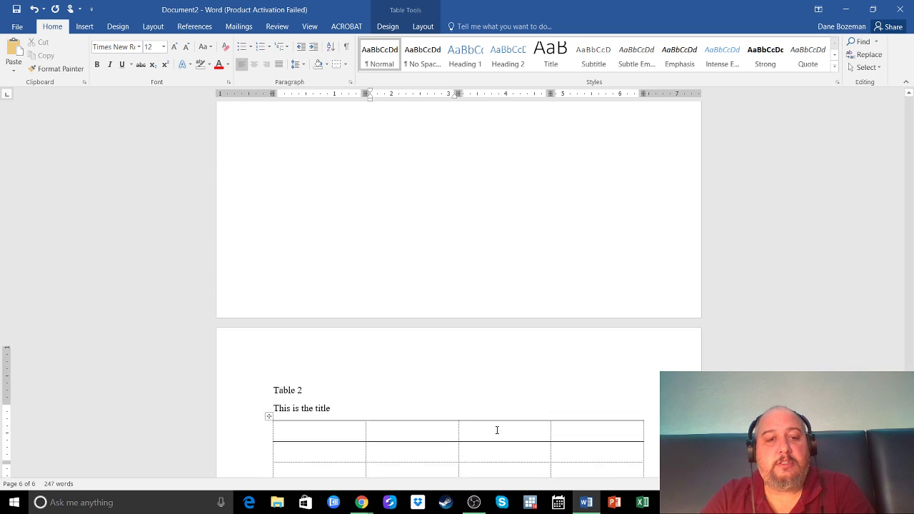
pyautogui.scroll(5, 499, 429)
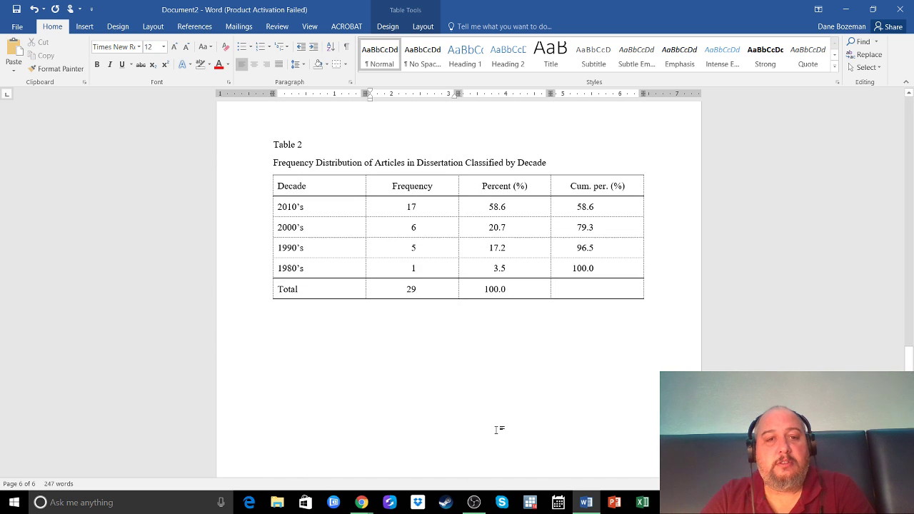
pyautogui.scroll(-4, 498, 429)
pyautogui.scroll(-10, 498, 430)
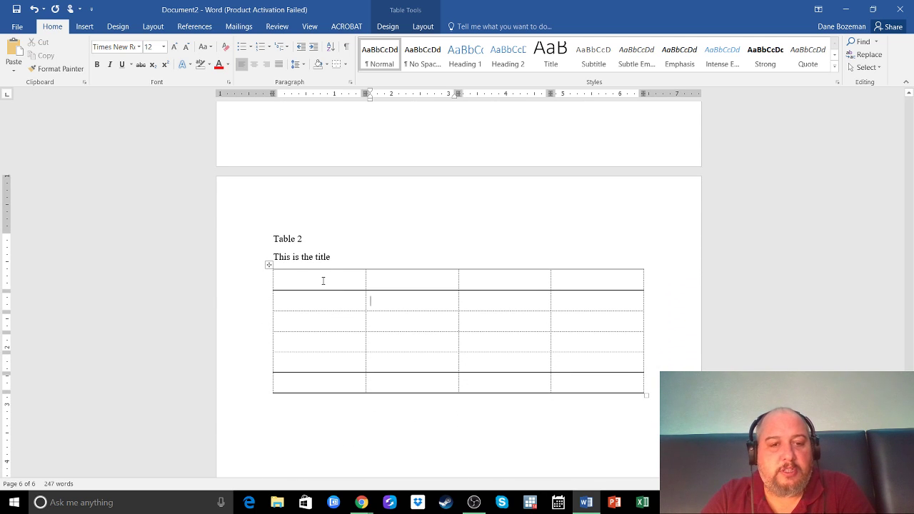
pyautogui.click(323, 280)
pyautogui.write('D')
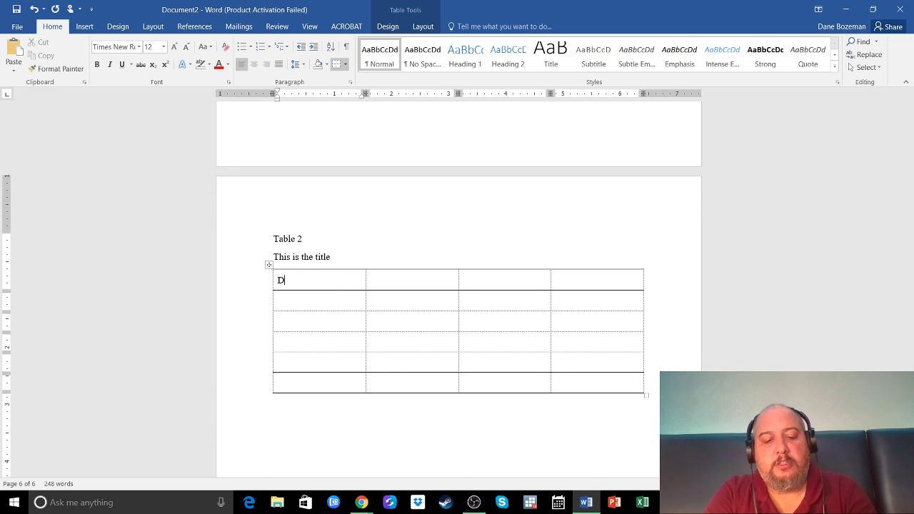
pyautogui.write('ecade')
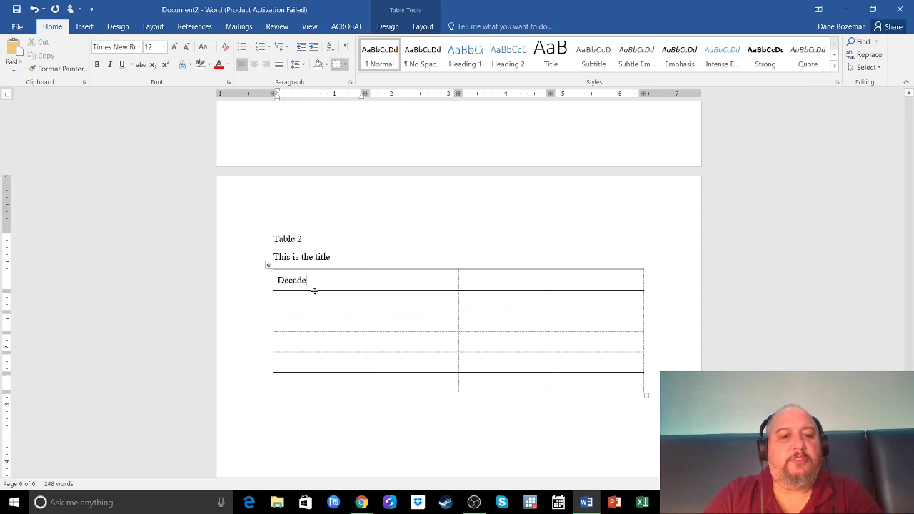
# Copy the row labels from 2010's through Total in the sample table into the new table's first column below "Decade"
pyautogui.scroll(3, 317, 297)
pyautogui.scroll(-5, 316, 298)
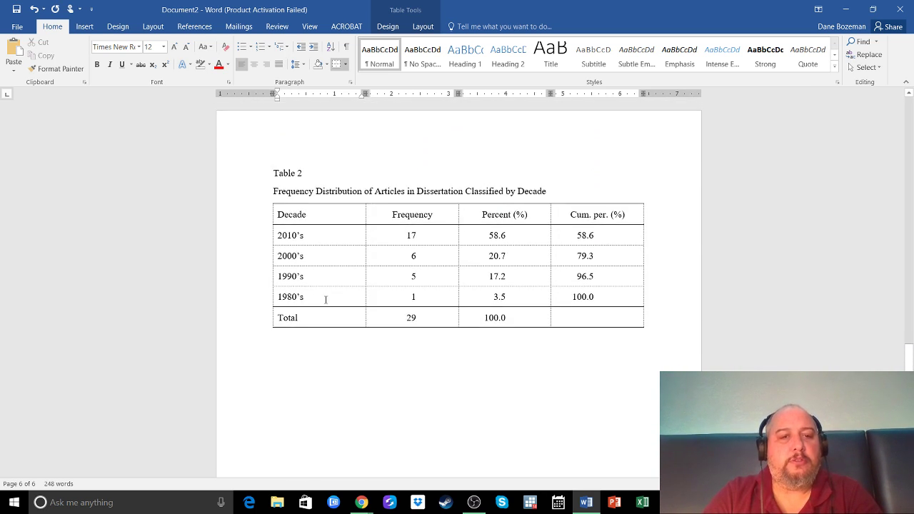
pyautogui.moveTo(310, 241); pyautogui.dragTo(330, 314)
pyautogui.rightClick(323, 308)
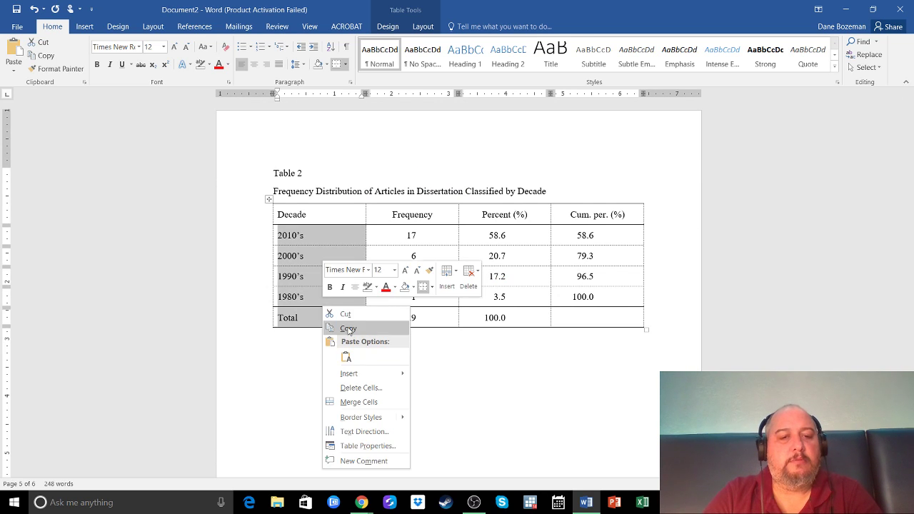
pyautogui.click(348, 328)
pyautogui.scroll(-3, 347, 326)
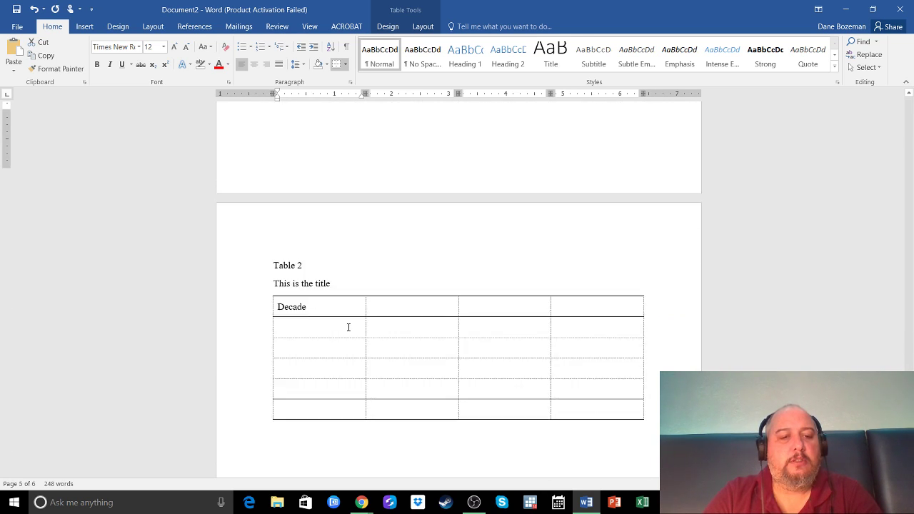
pyautogui.scroll(-1, 346, 322)
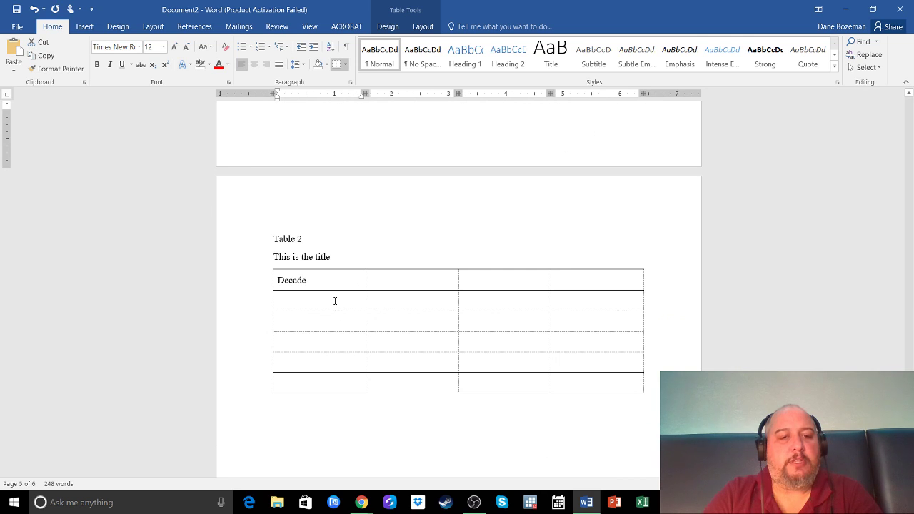
pyautogui.moveTo(334, 301); pyautogui.dragTo(351, 378)
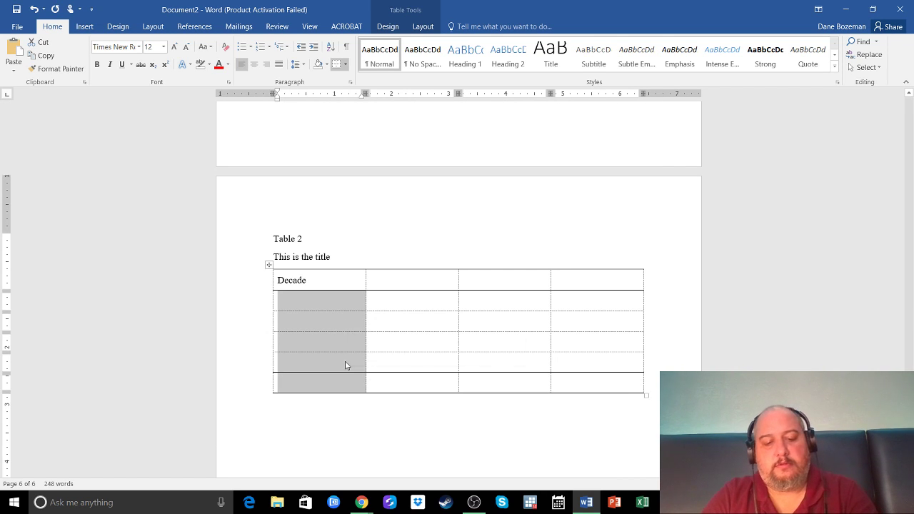
pyautogui.hotkey('ctrl', 'v')
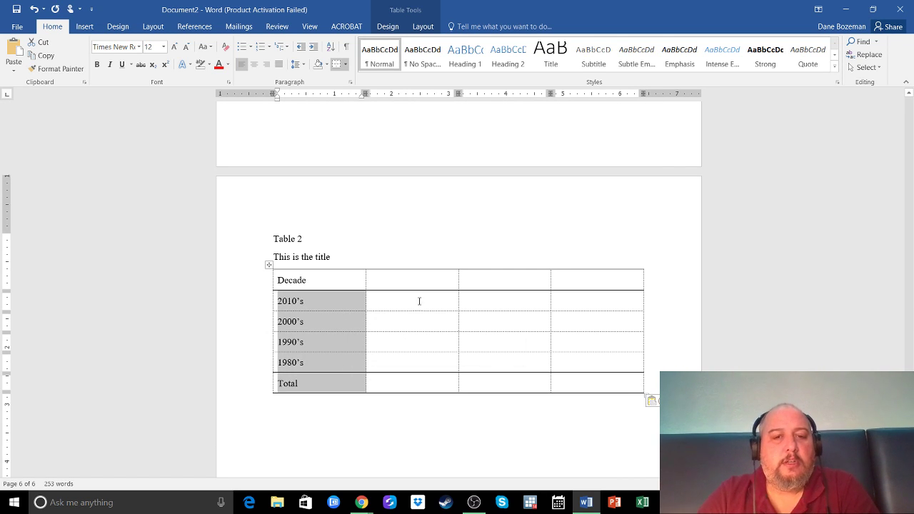
# Center the three empty header cells beside "Decade" in the new table, as in the sample table
pyautogui.click(420, 282)
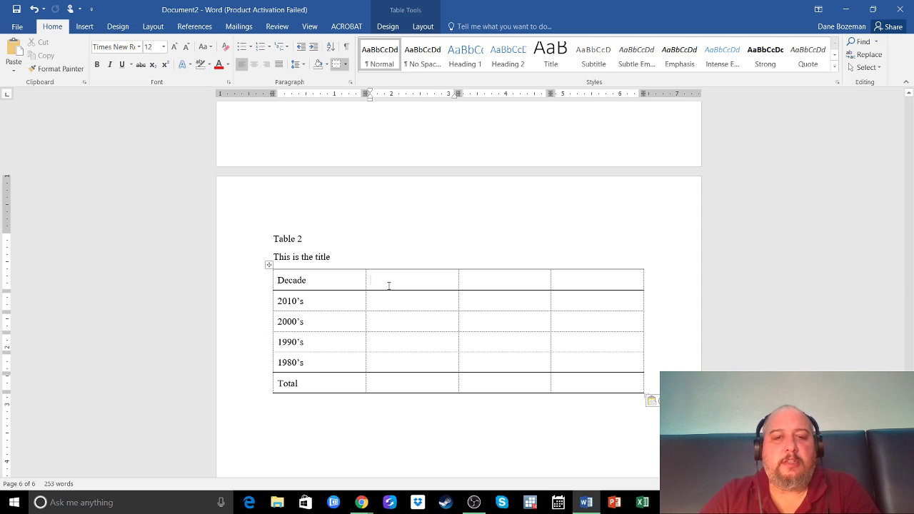
pyautogui.scroll(10, 388, 286)
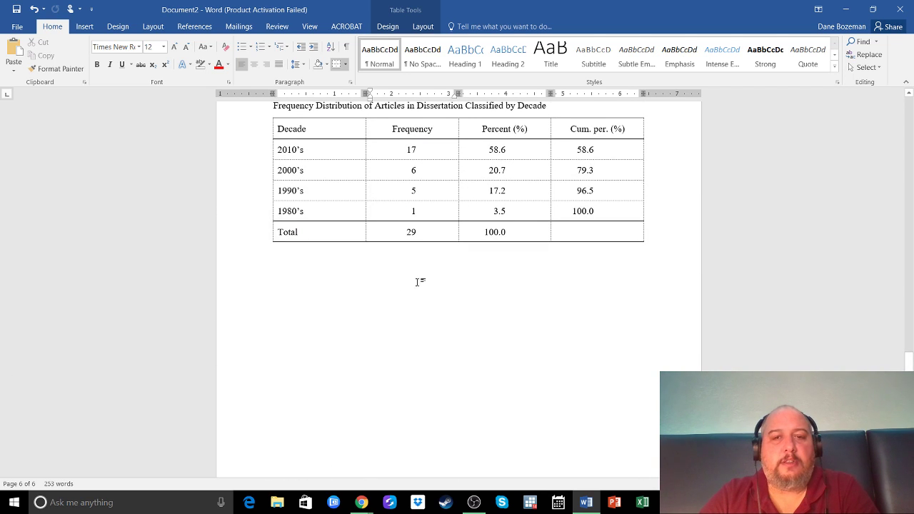
pyautogui.scroll(-10, 436, 277)
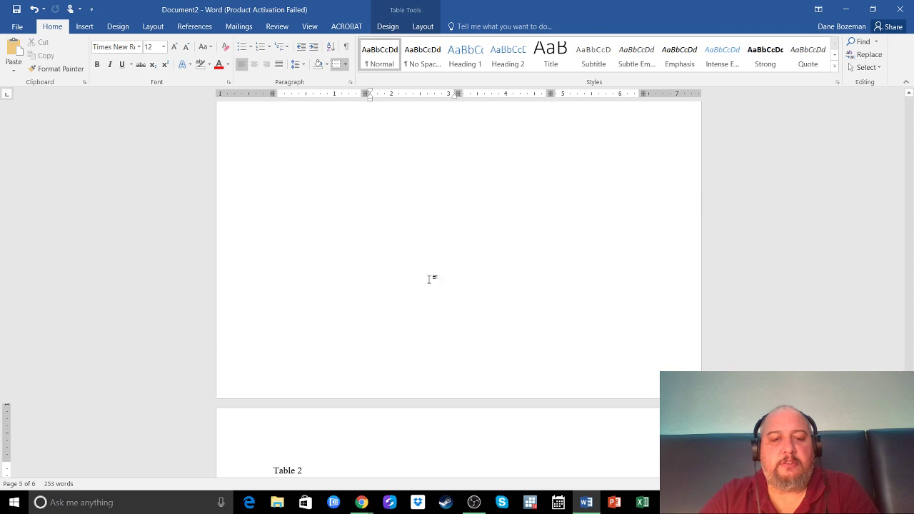
pyautogui.moveTo(414, 337)
pyautogui.mouseDown()
pyautogui.moveTo(557, 376)
pyautogui.moveTo(585, 339)
pyautogui.mouseUp()
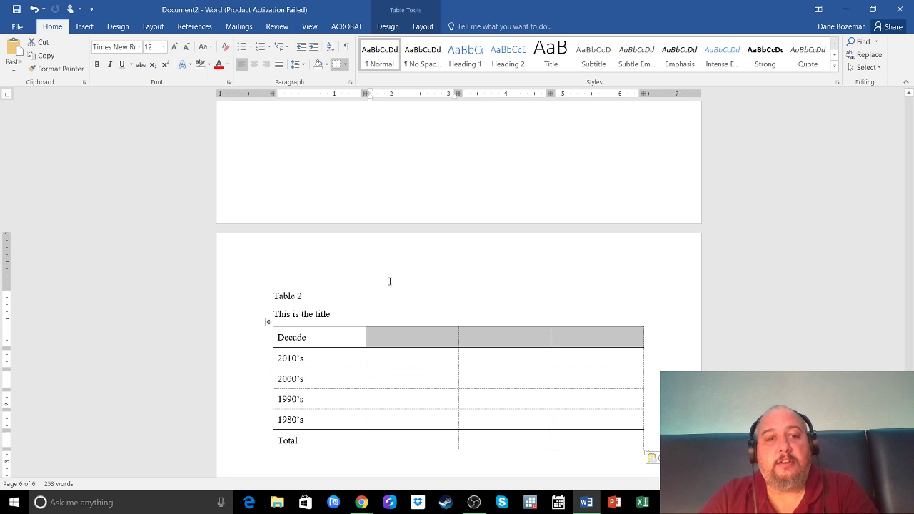
pyautogui.click(253, 65)
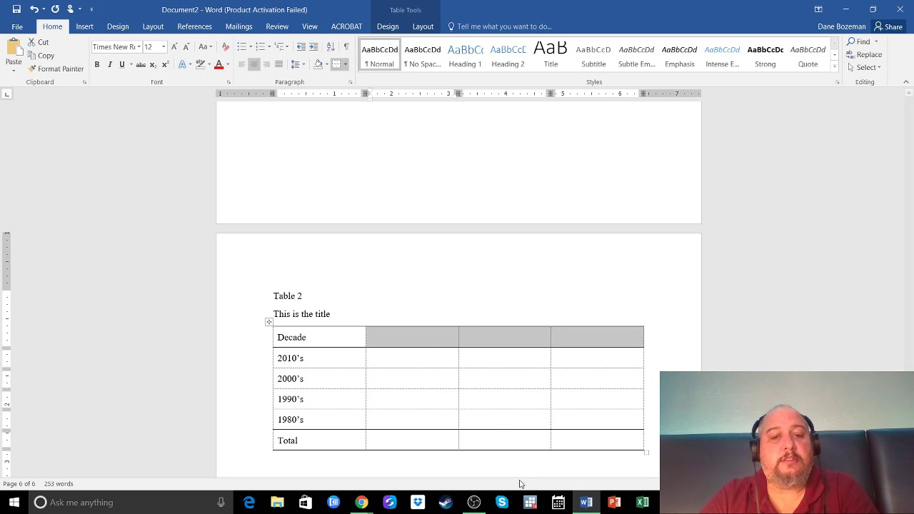
pyautogui.moveTo(423, 362)
pyautogui.mouseDown()
pyautogui.moveTo(510, 431)
pyautogui.moveTo(592, 457)
pyautogui.moveTo(590, 437)
pyautogui.mouseUp()
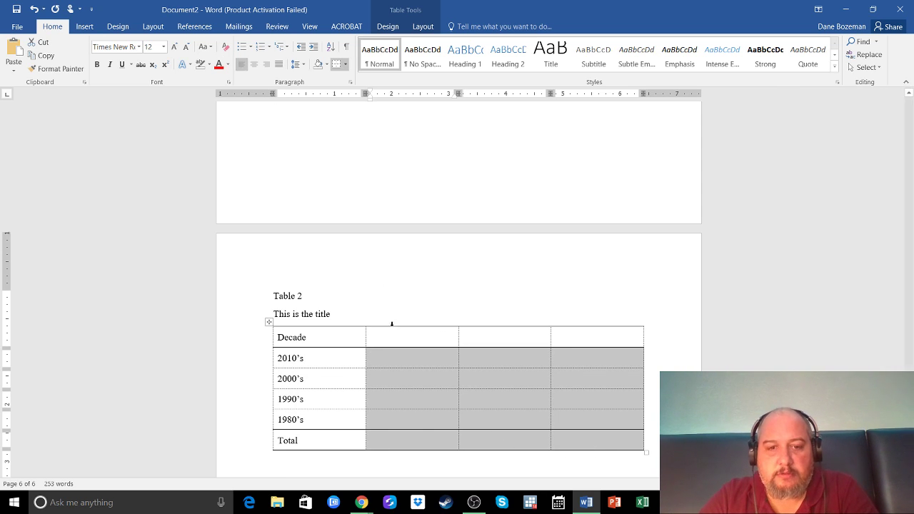
# Enter the headings "Frequency", "Percent (%)" and "Cum per (%)" in the remaining header cells of the new table
pyautogui.click(412, 338)
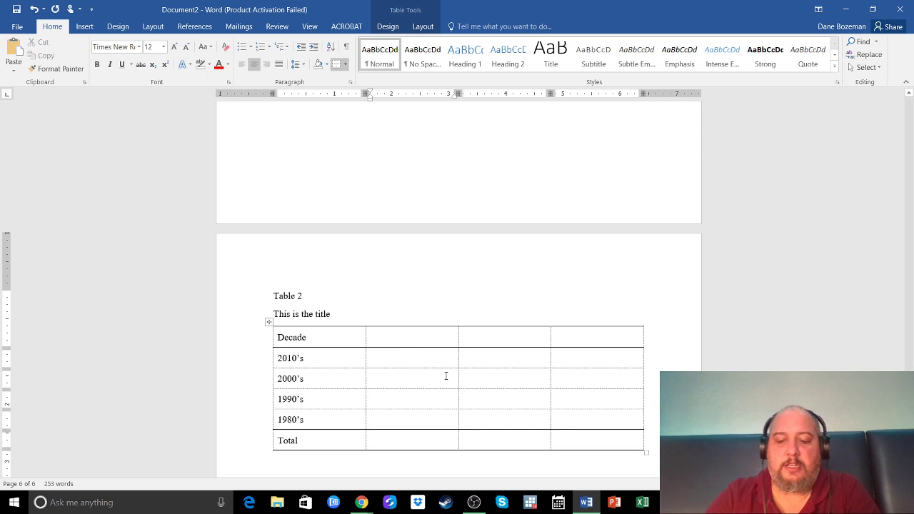
pyautogui.write('Frequ')
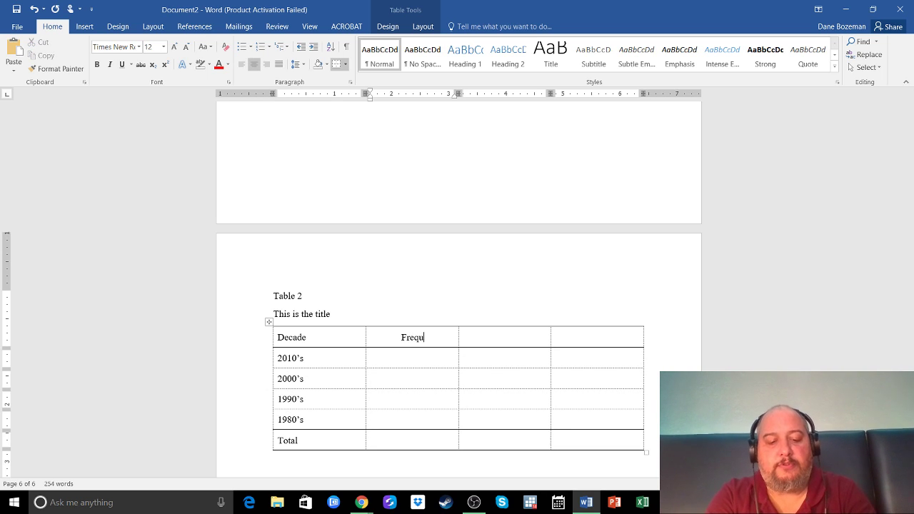
pyautogui.write('ency')
pyautogui.press('Tab')
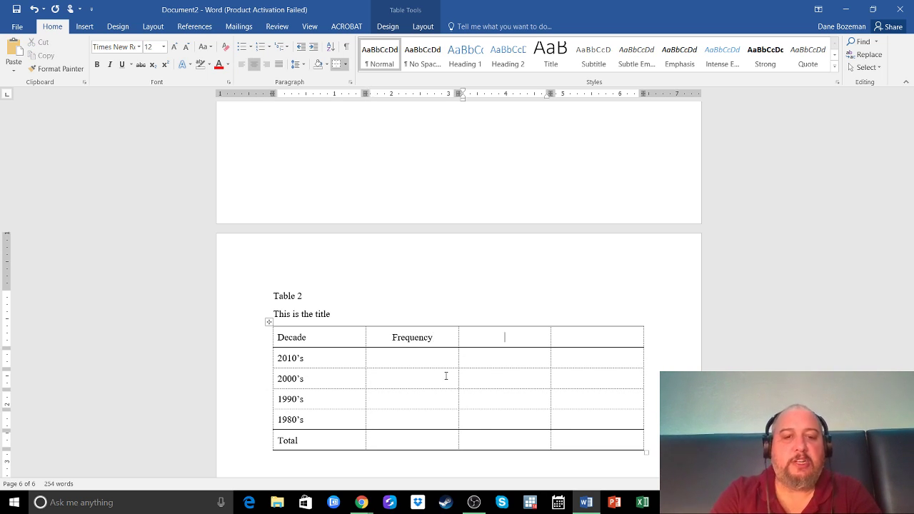
pyautogui.write('Percen')
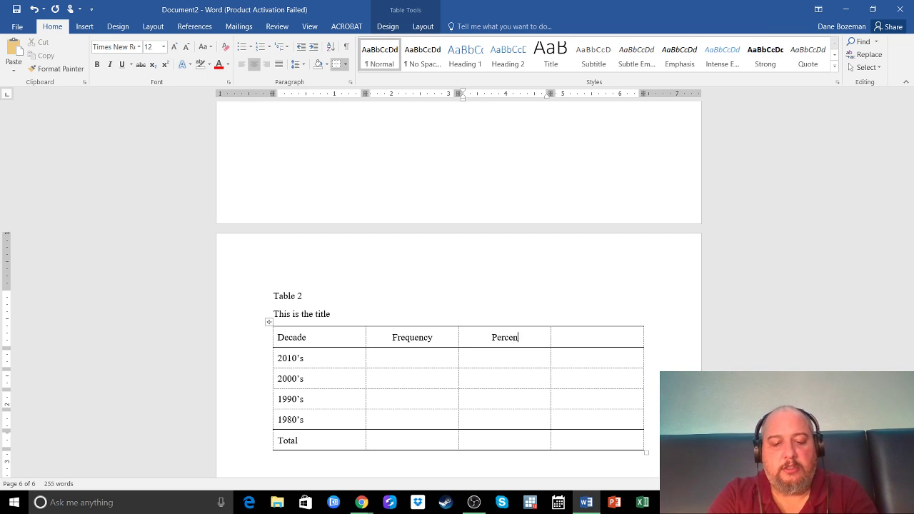
pyautogui.write('t (%)')
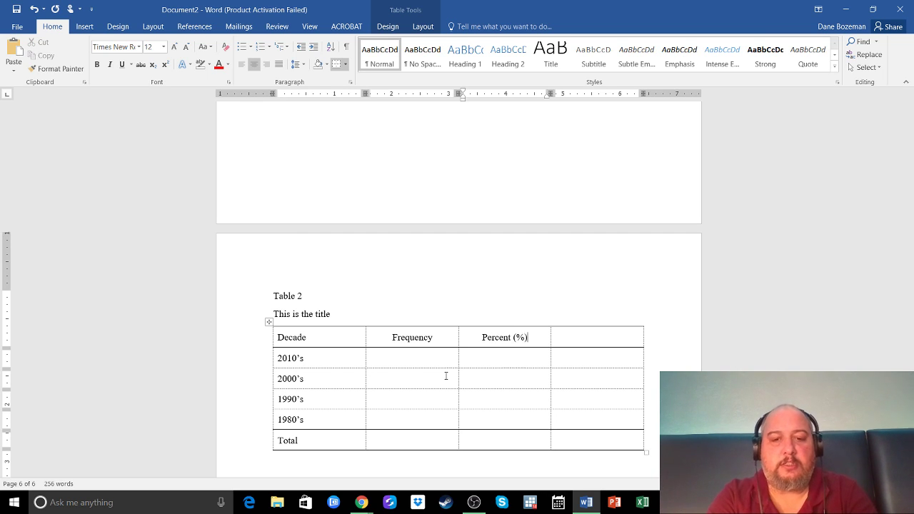
pyautogui.press('Tab')
pyautogui.write('C')
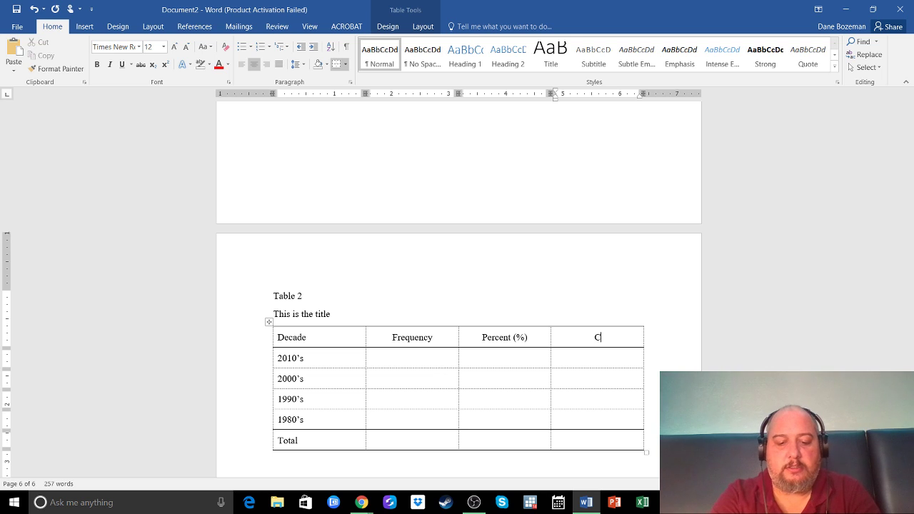
pyautogui.write('um per')
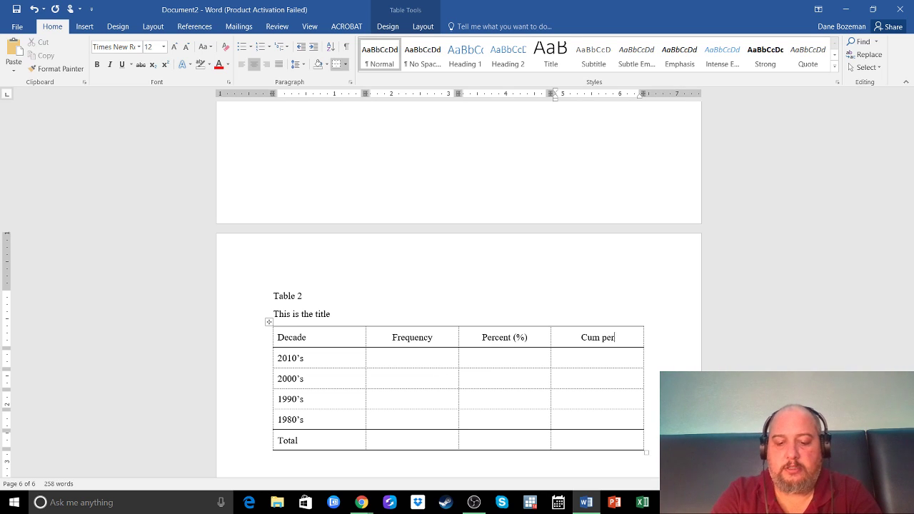
pyautogui.write(' (')
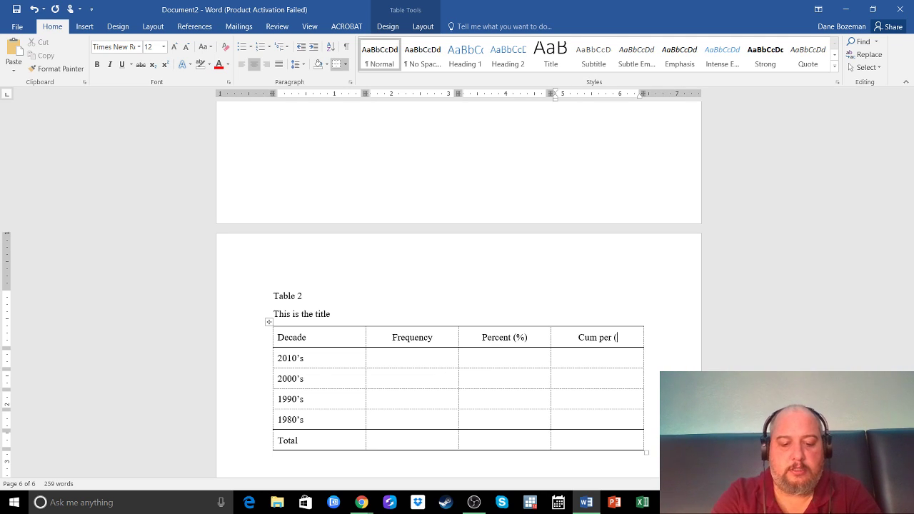
pyautogui.write('%)')
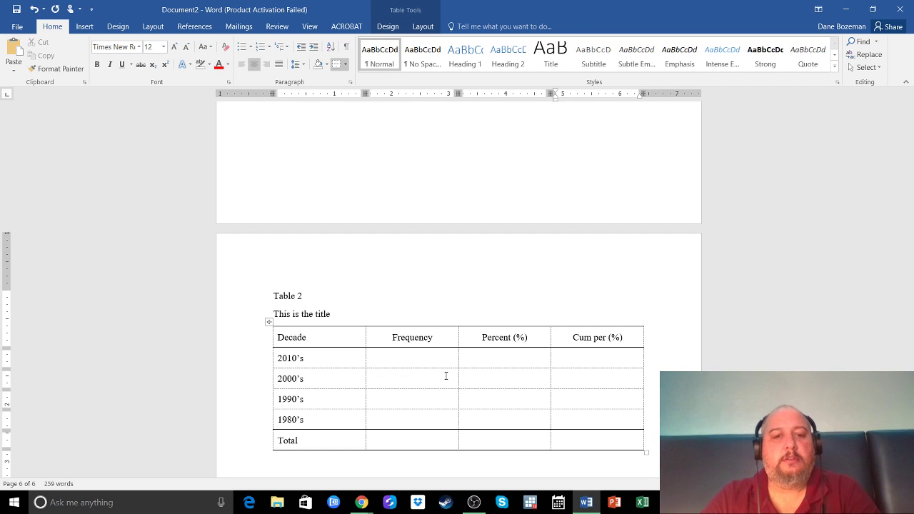
# Fill the Frequency column with 17, 6, 5, 1 and a total of 29, and center these values
pyautogui.click(434, 351)
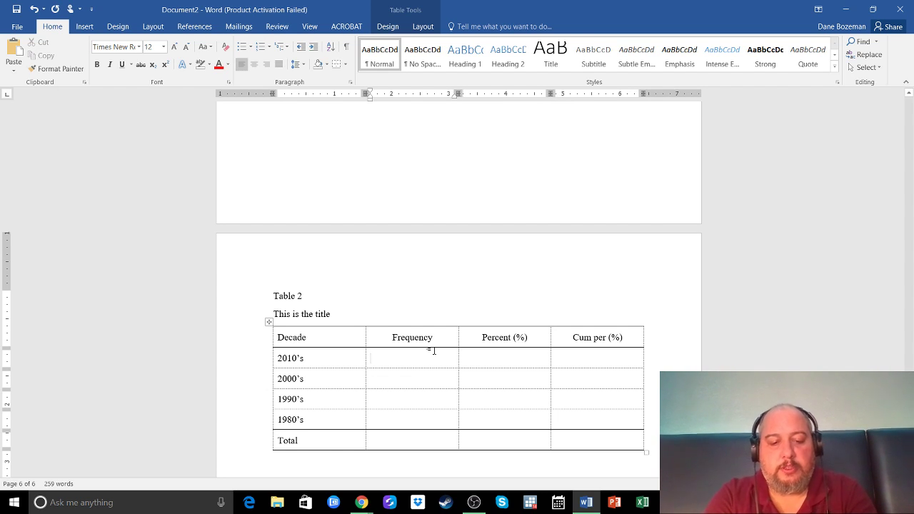
pyautogui.write('17')
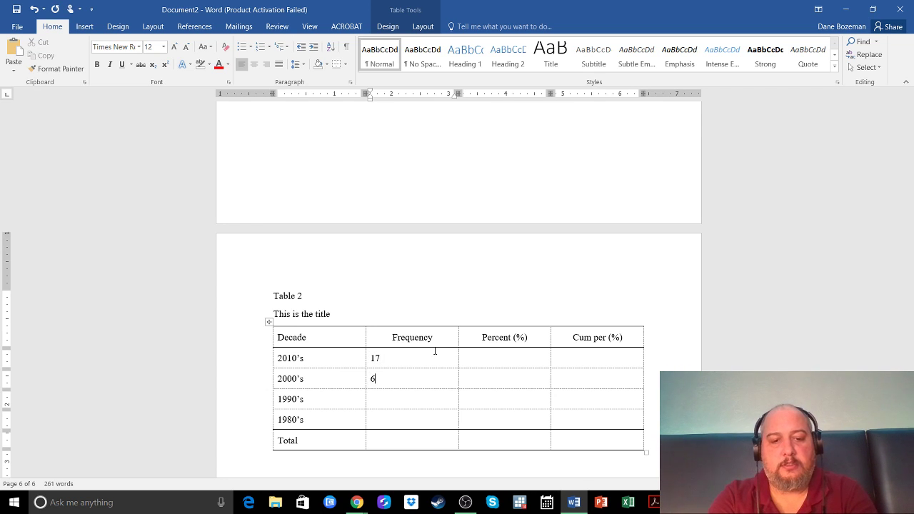
pyautogui.press('Down')
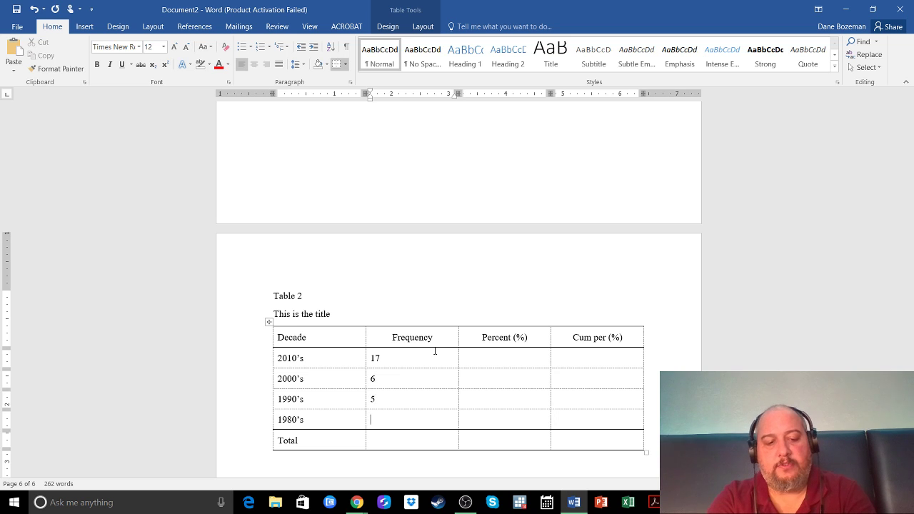
pyautogui.write('1')
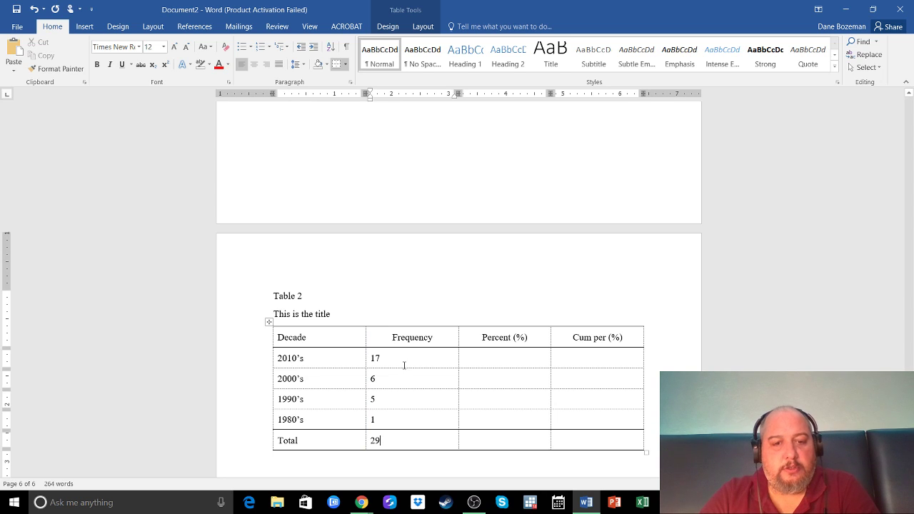
pyautogui.moveTo(404, 365); pyautogui.dragTo(423, 439)
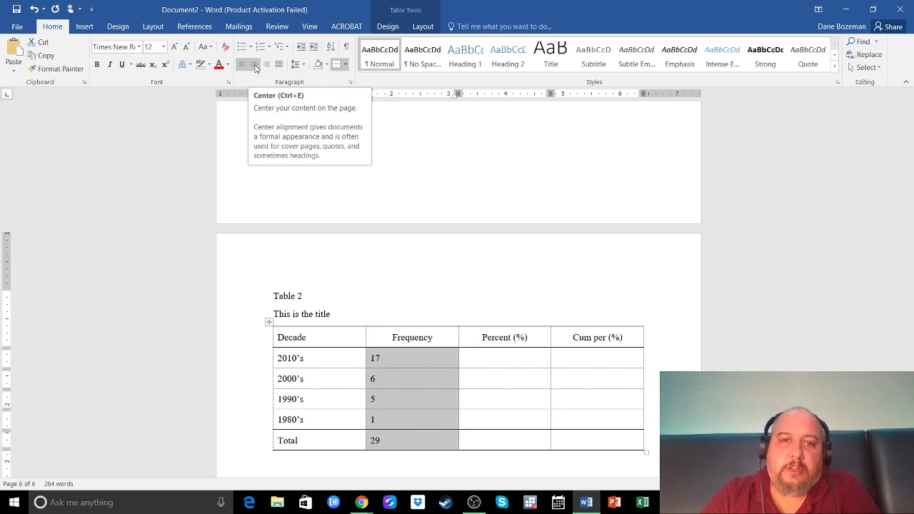
pyautogui.click(254, 65)
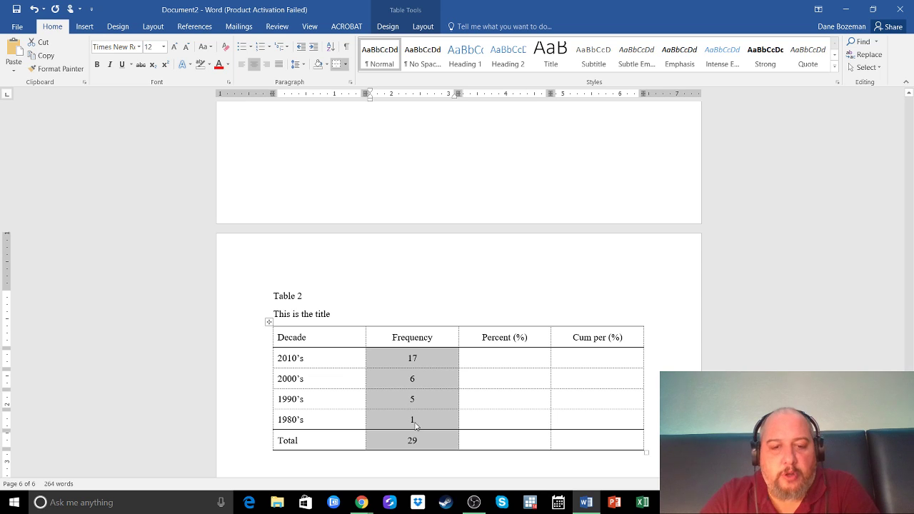
# Try to line up the 6 and 5 in the Frequency column with leading spaces, and remove those spaces again
pyautogui.click(413, 380)
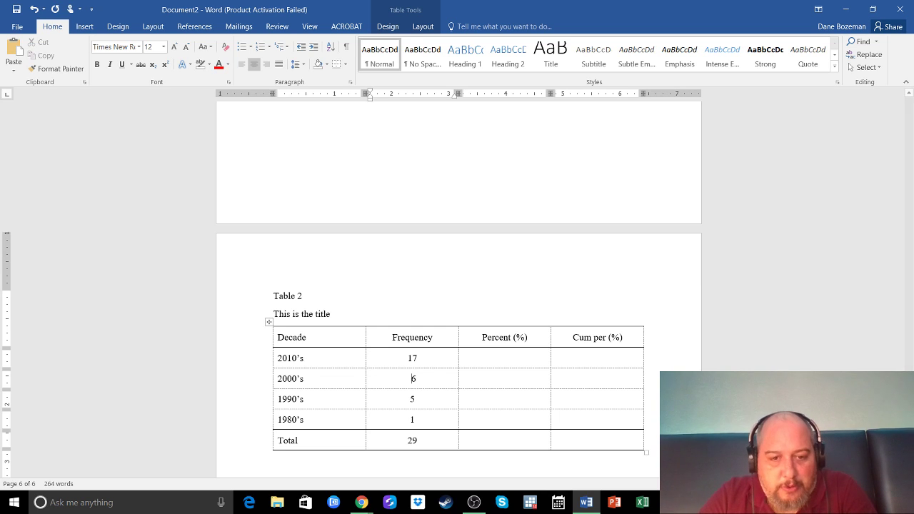
pyautogui.click(412, 400)
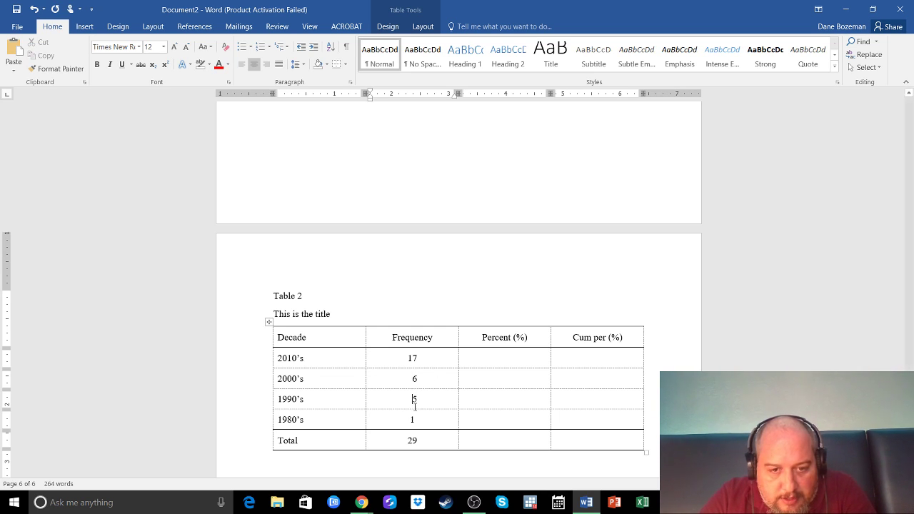
pyautogui.click(411, 419)
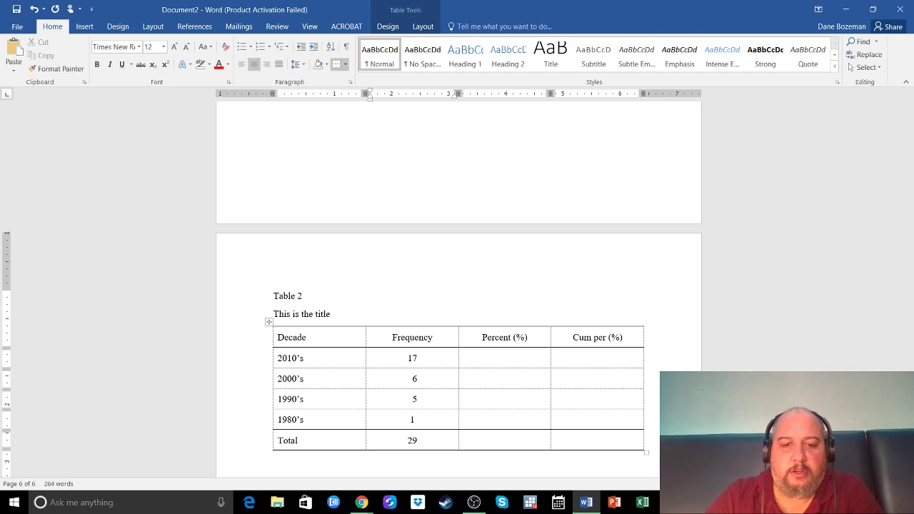
pyautogui.click(409, 401)
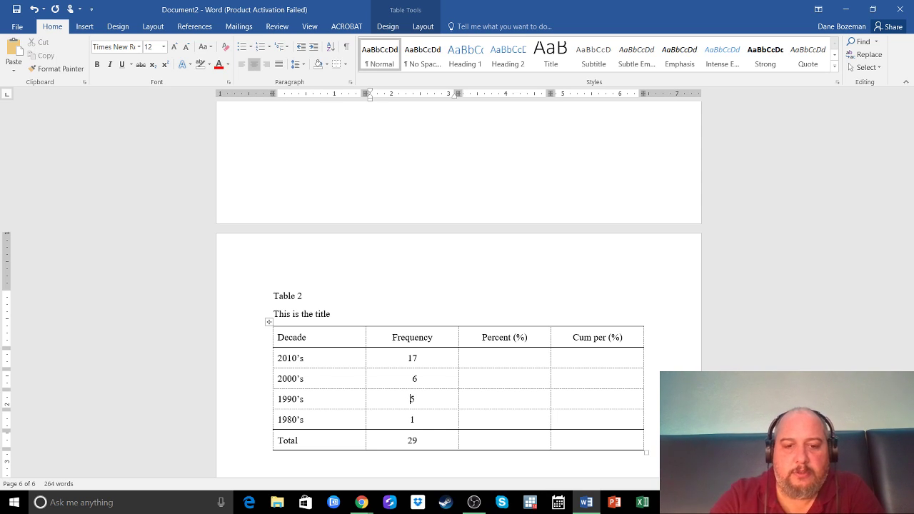
pyautogui.click(412, 379)
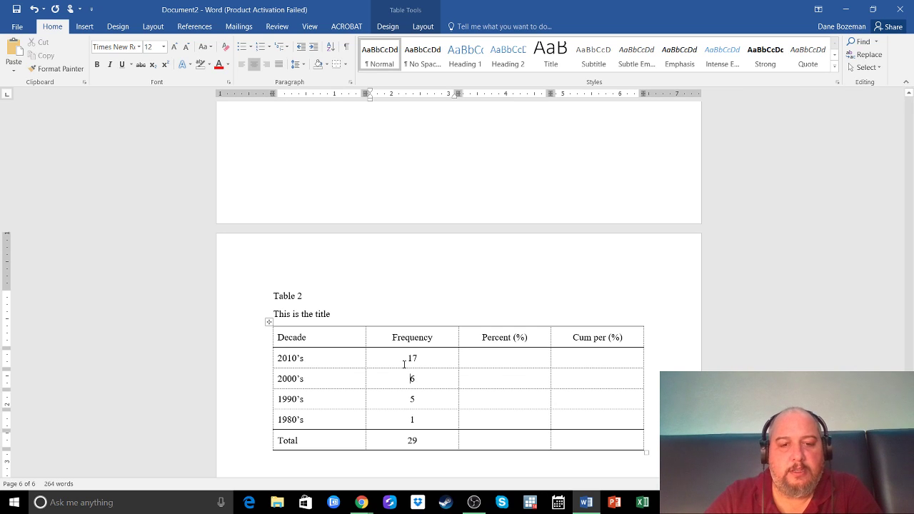
# Left-align the Frequency values from 17 through the total of 29
pyautogui.moveTo(405, 359); pyautogui.dragTo(429, 439)
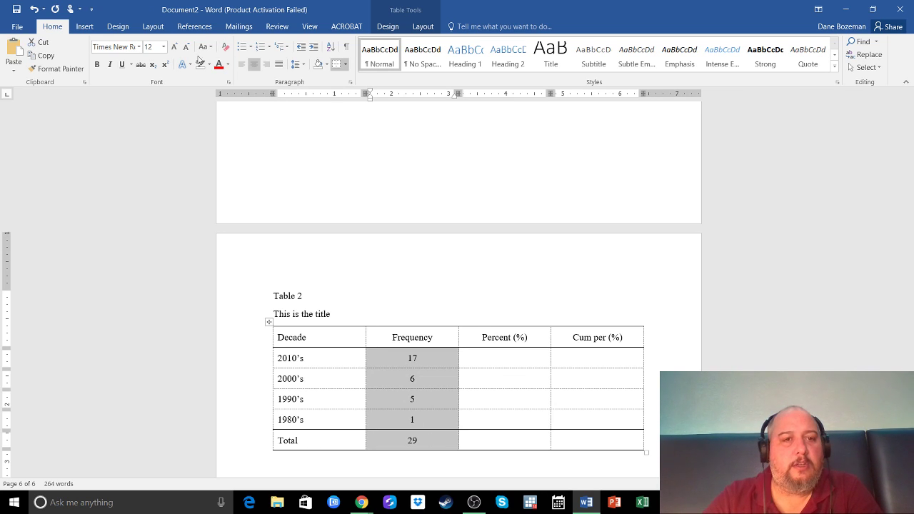
pyautogui.click(243, 68)
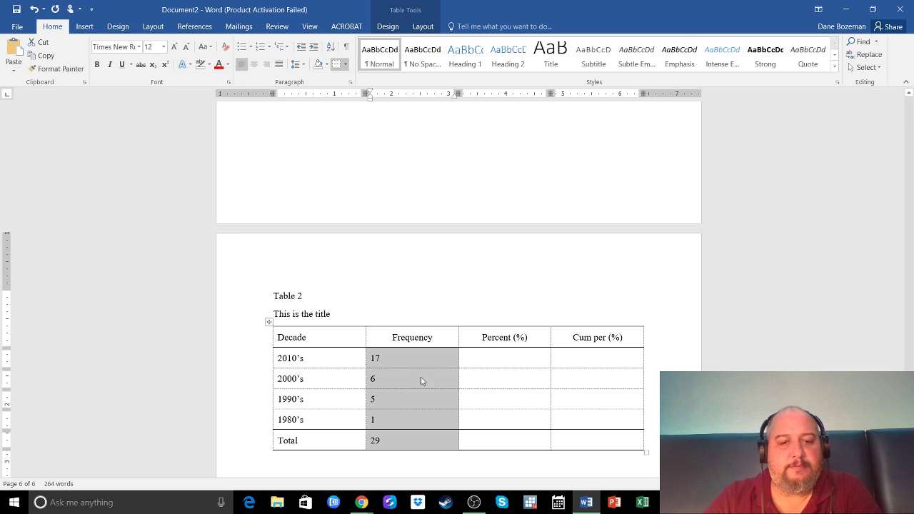
# Add a decimal tab stop at 0.73" to the Frequency values and shift it slightly right to sit under the heading
pyautogui.moveTo(419, 364); pyautogui.dragTo(427, 435)
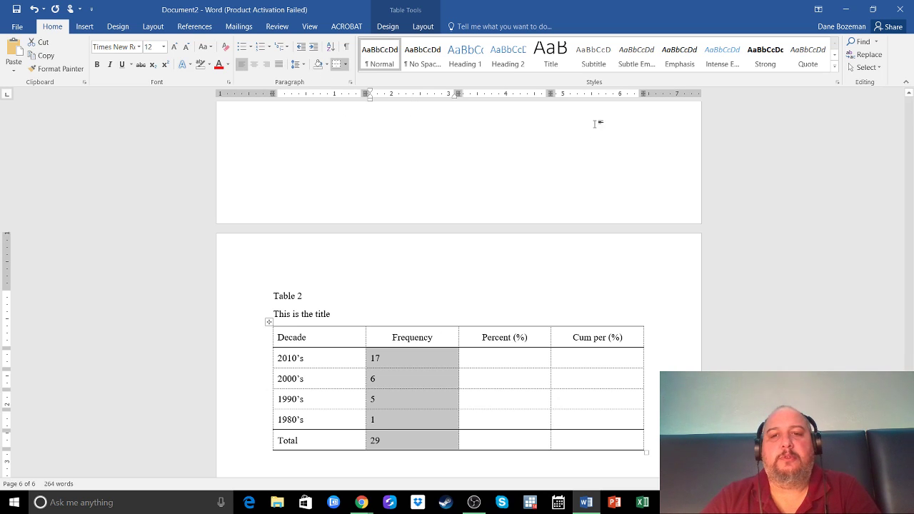
pyautogui.doubleClick(413, 97)
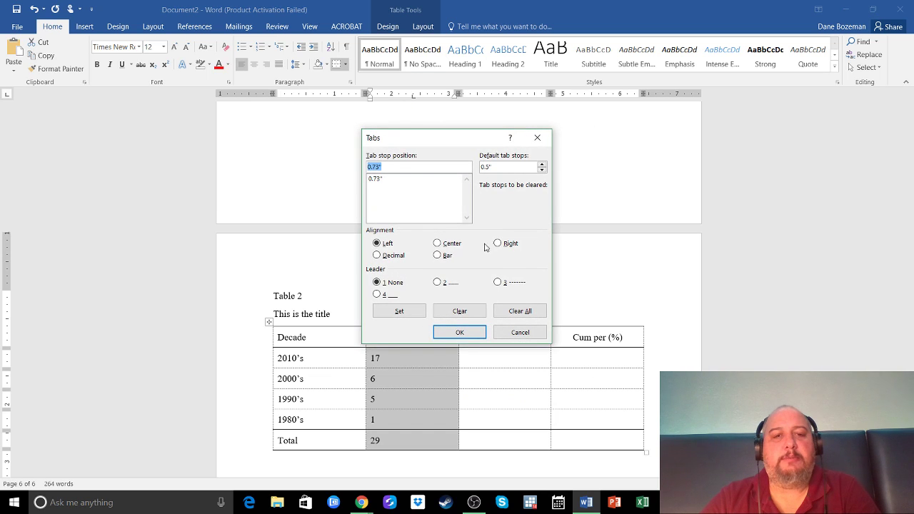
pyautogui.click(399, 256)
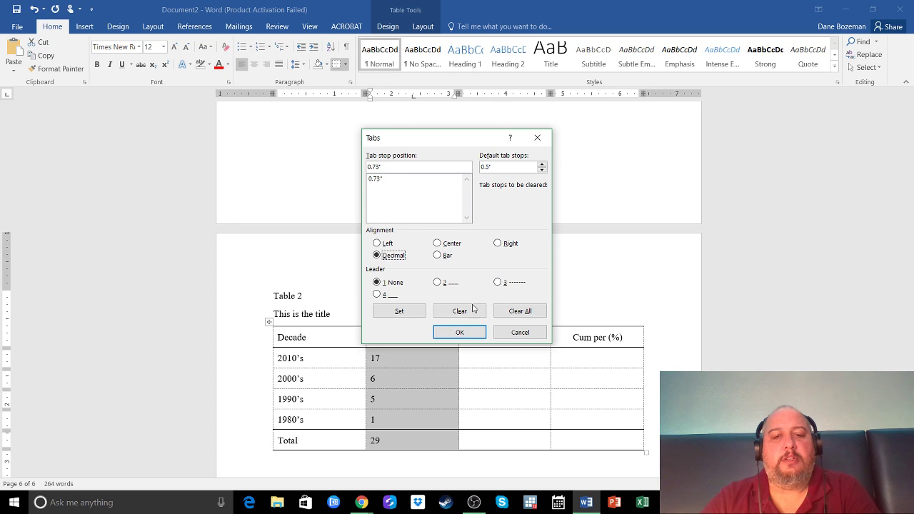
pyautogui.click(468, 331)
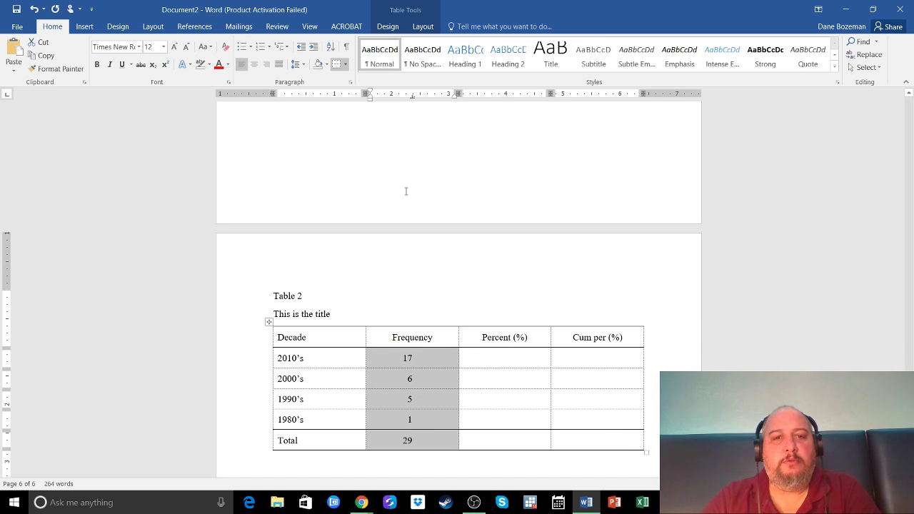
pyautogui.moveTo(412, 101); pyautogui.dragTo(420, 100)
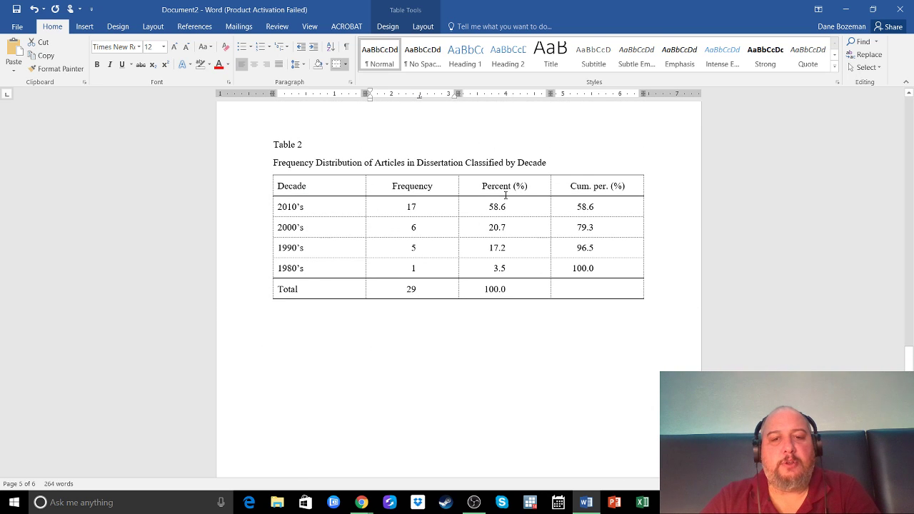
# Remove the decimal tab stop from the new table's Frequency values
pyautogui.scroll(-1, 485, 239)
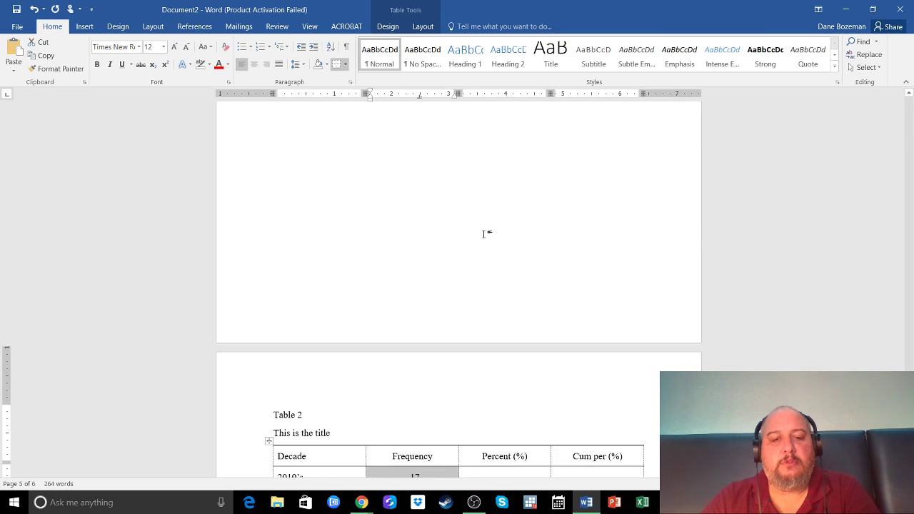
pyautogui.scroll(-5, 483, 238)
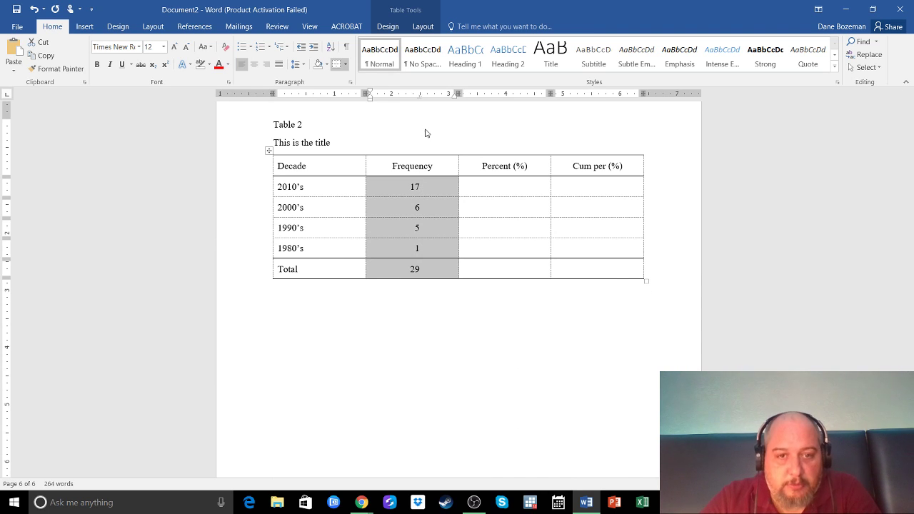
pyautogui.hotkey('ctrl', 'l')
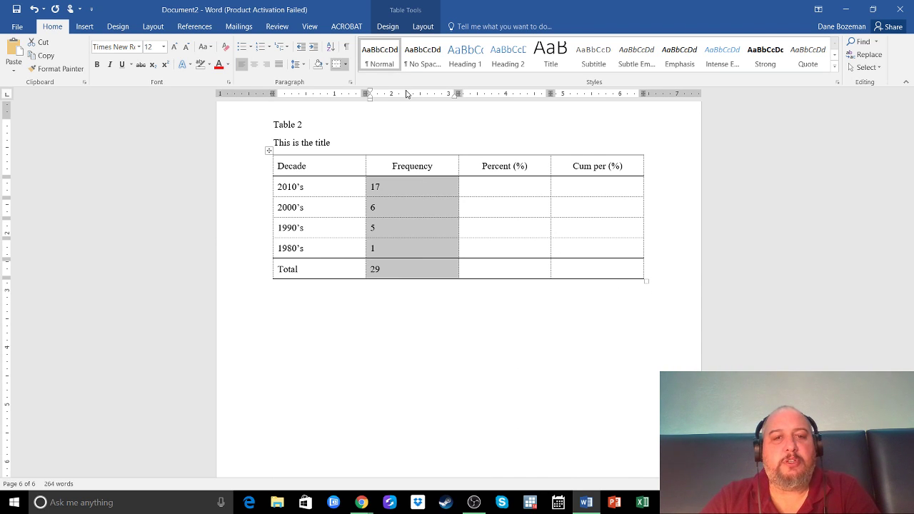
pyautogui.doubleClick(406, 93)
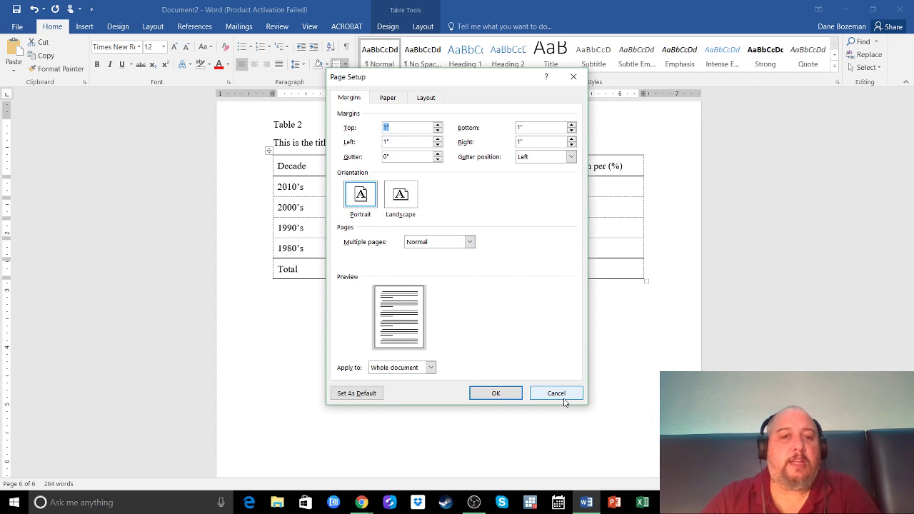
pyautogui.click(557, 393)
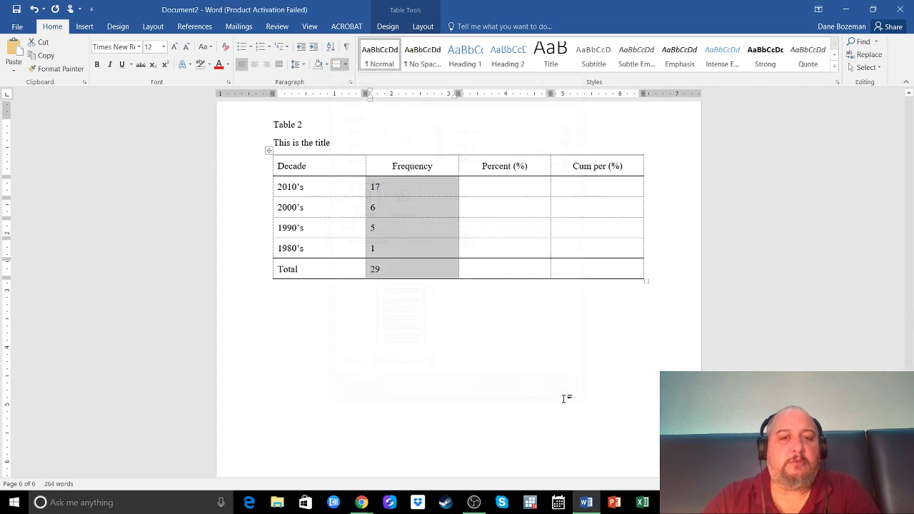
pyautogui.doubleClick(367, 95)
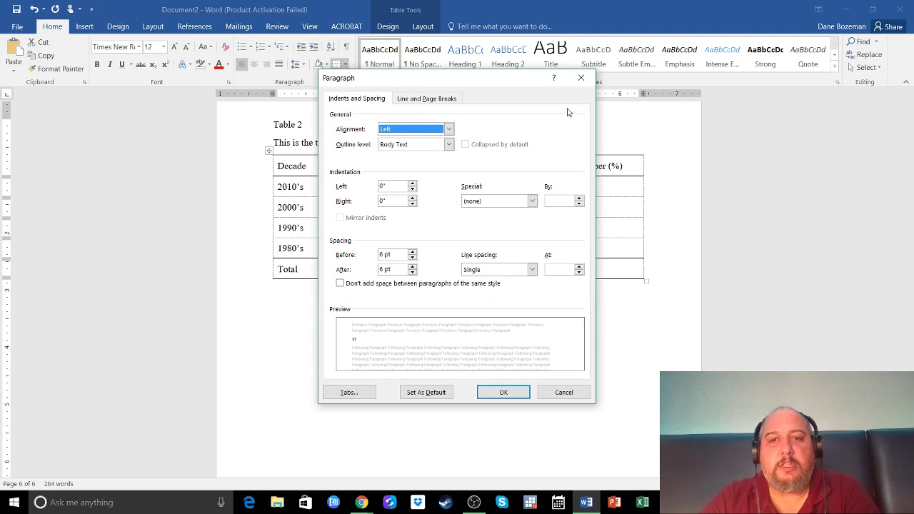
pyautogui.click(348, 392)
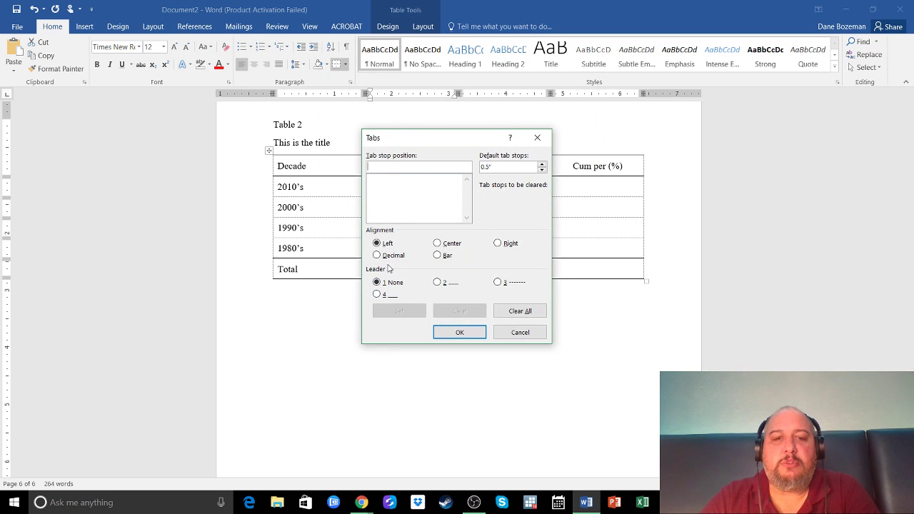
pyautogui.click(390, 257)
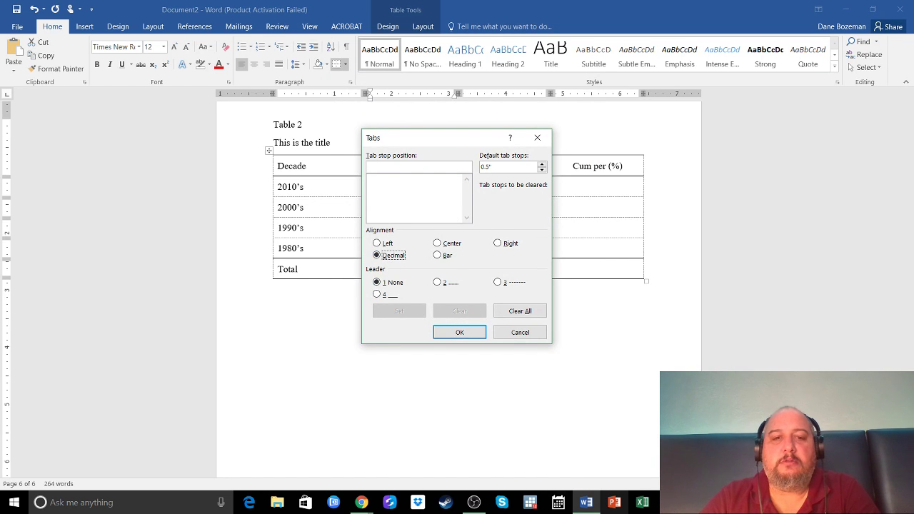
pyautogui.click(460, 332)
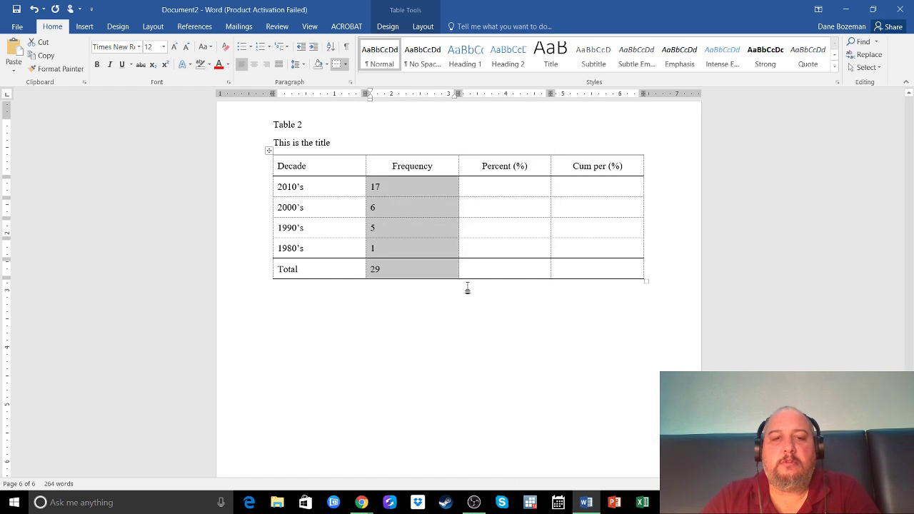
pyautogui.click(376, 96)
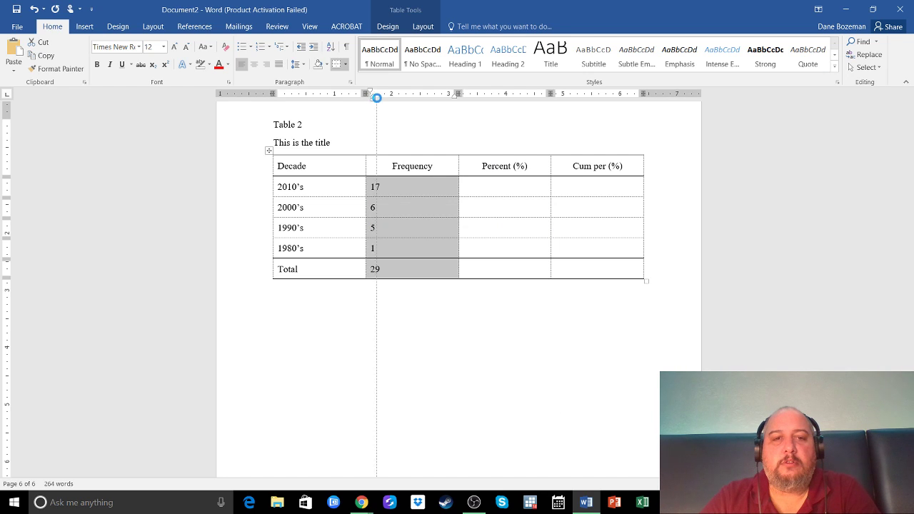
pyautogui.moveTo(377, 95)
pyautogui.mouseDown()
pyautogui.moveTo(404, 97)
pyautogui.moveTo(370, 95)
pyautogui.mouseUp()
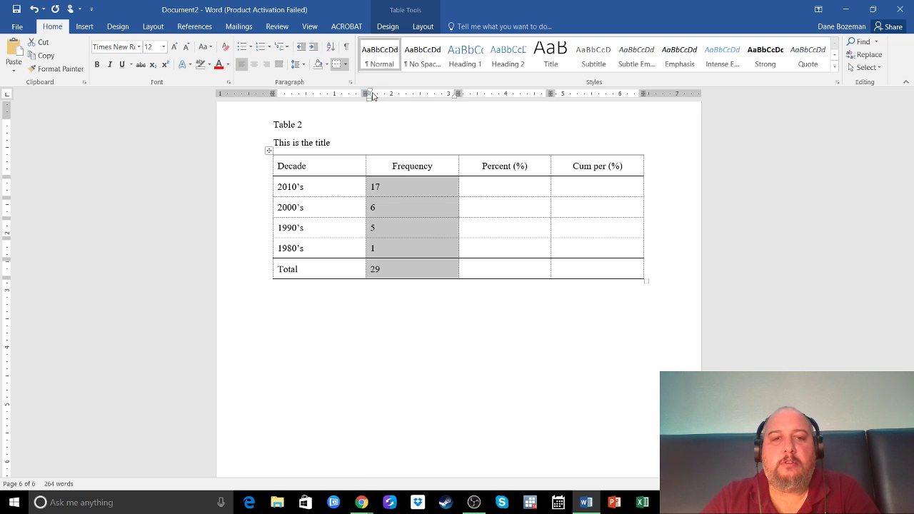
pyautogui.doubleClick(412, 102)
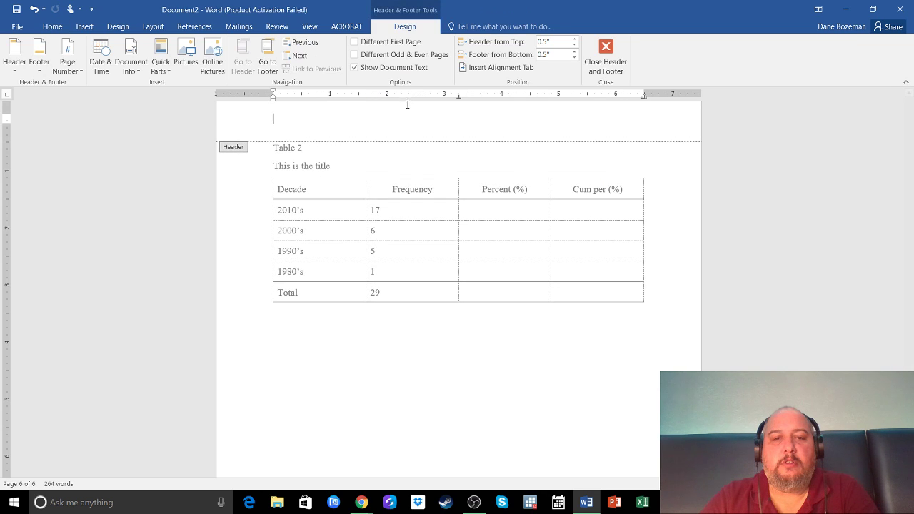
pyautogui.doubleClick(434, 216)
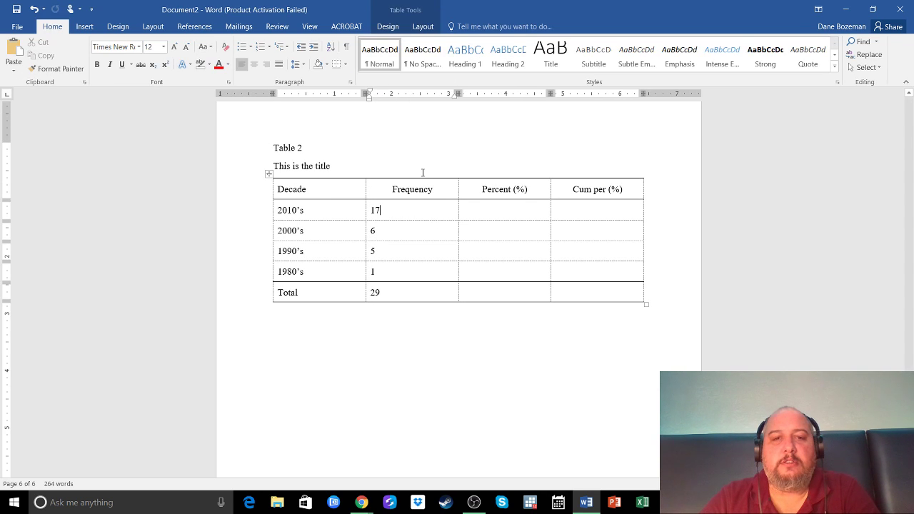
# Give the Frequency values a decimal tab stop at 0.74", and shift it slightly right to centre the numbers under the heading
pyautogui.moveTo(421, 215); pyautogui.dragTo(422, 285)
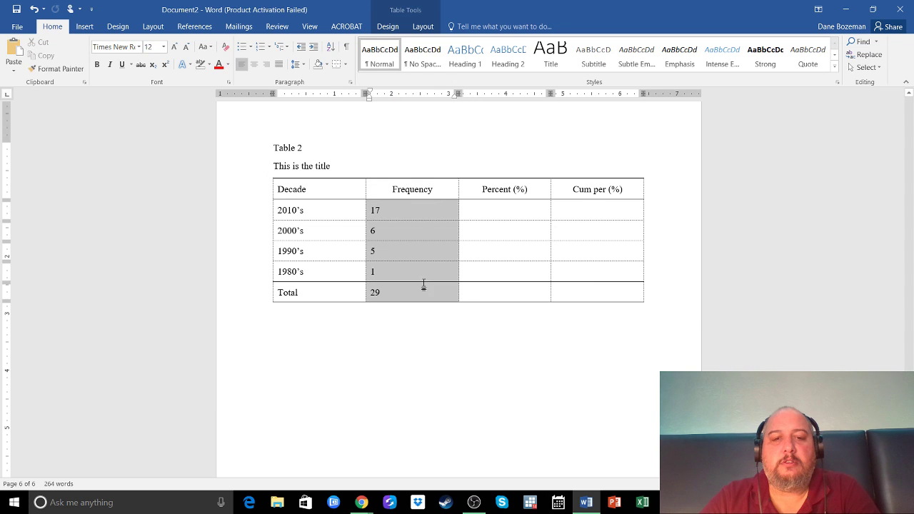
pyautogui.doubleClick(414, 95)
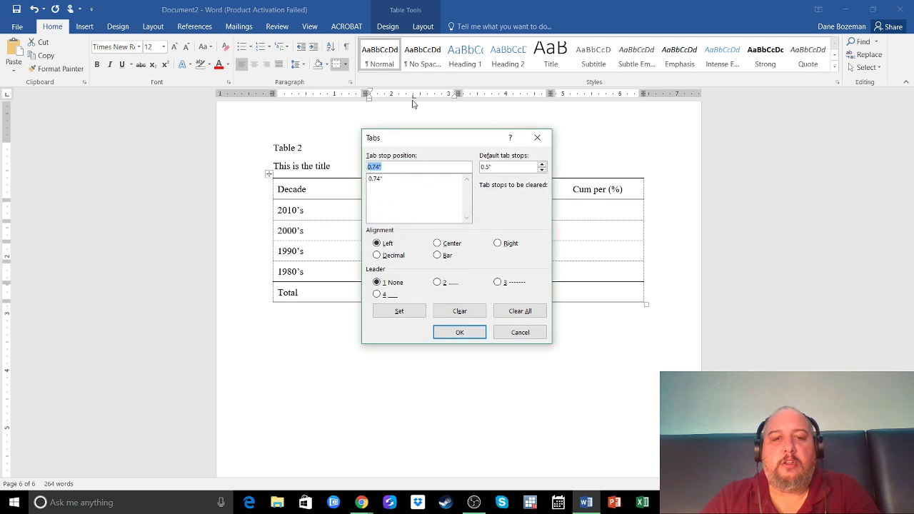
pyautogui.click(402, 256)
pyautogui.click(460, 332)
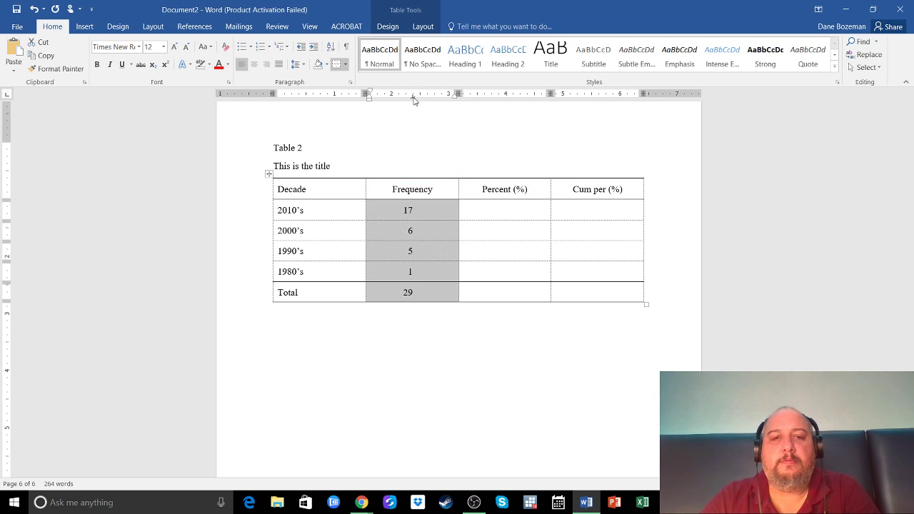
pyautogui.moveTo(413, 95); pyautogui.dragTo(420, 95)
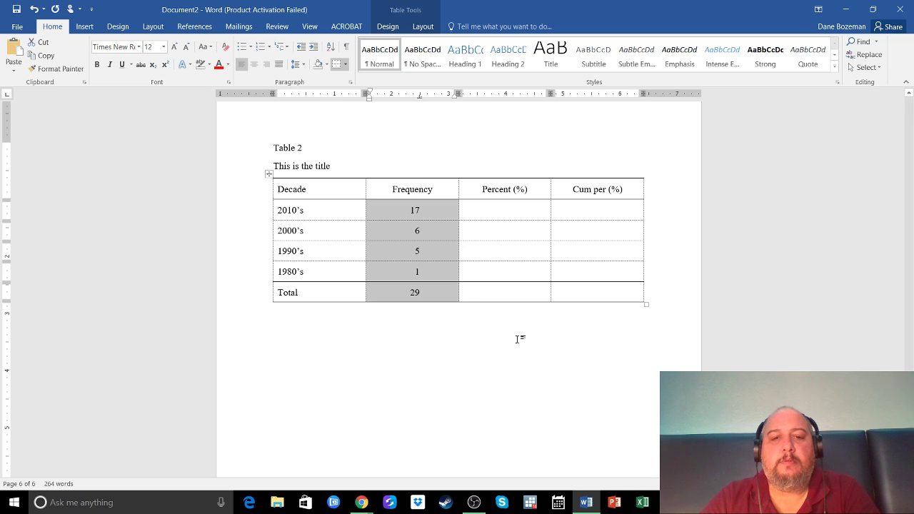
pyautogui.click(521, 335)
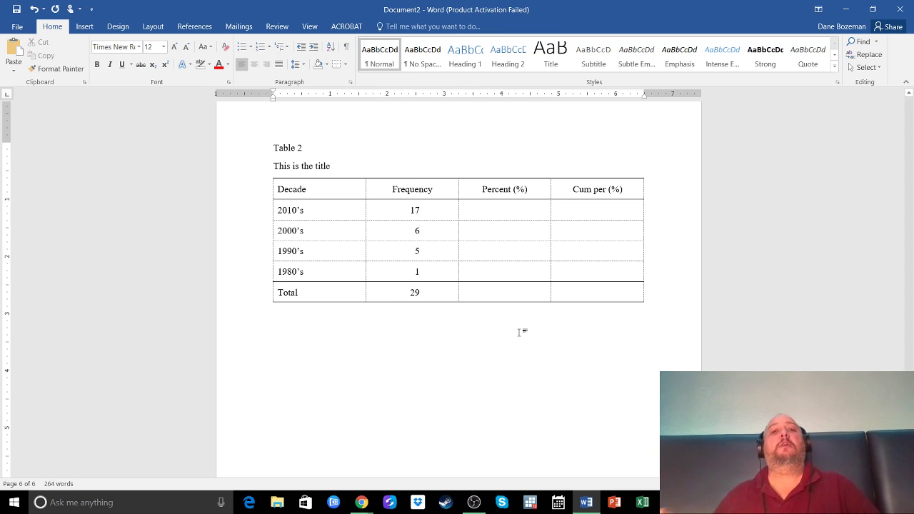